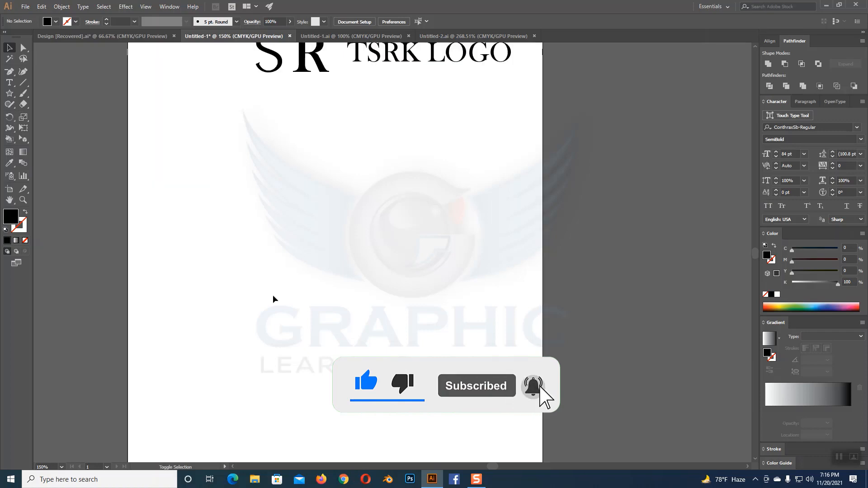
# - Show the rulers and place a horizontal and a vertical guide that cross on the artboard's vertical centre line
pyautogui.hotkey('ctrl', '=')
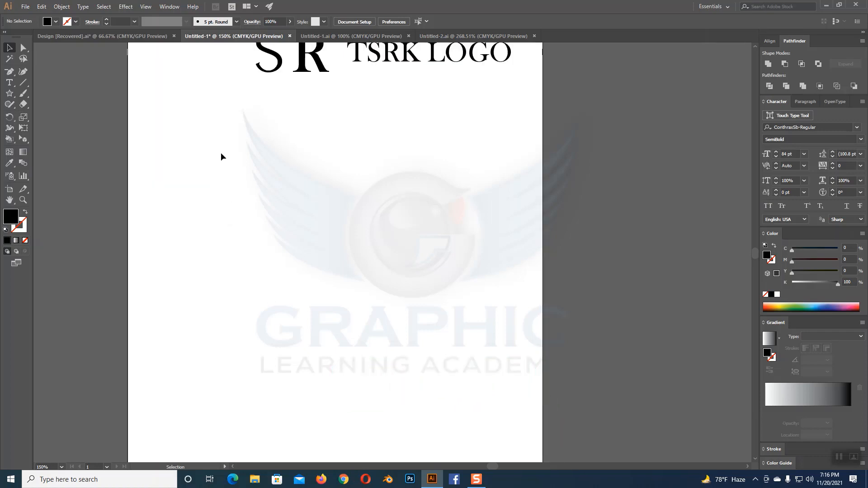
pyautogui.click(145, 8)
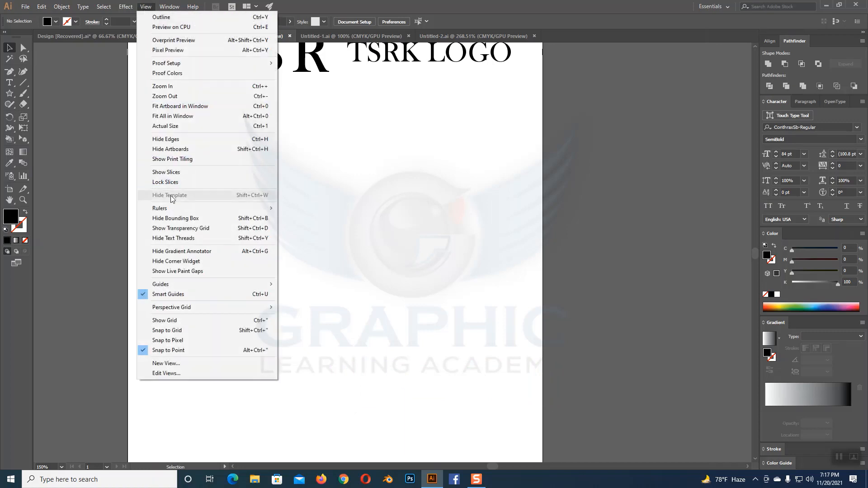
pyautogui.moveTo(165, 210)
pyautogui.click(301, 209)
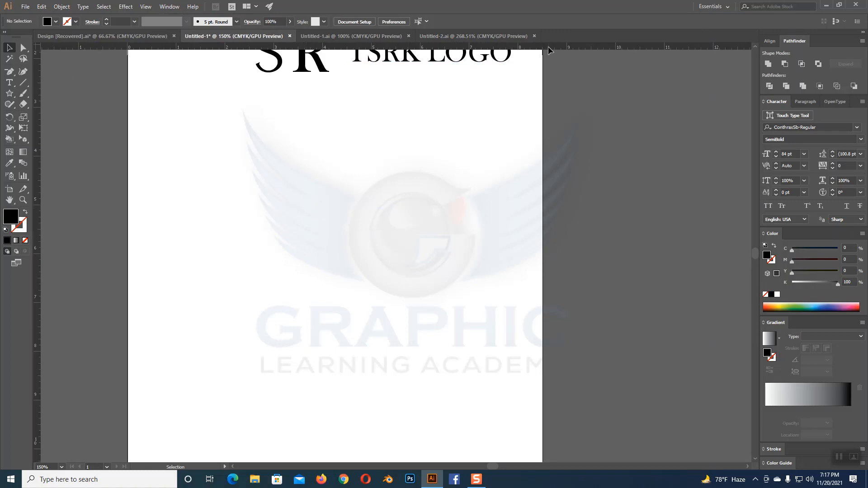
pyautogui.moveTo(548, 46); pyautogui.dragTo(358, 283)
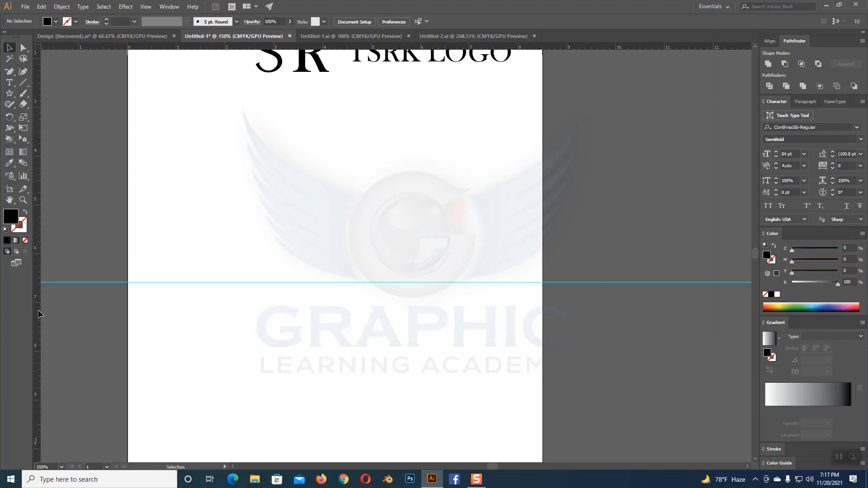
pyautogui.moveTo(38, 313); pyautogui.dragTo(335, 310)
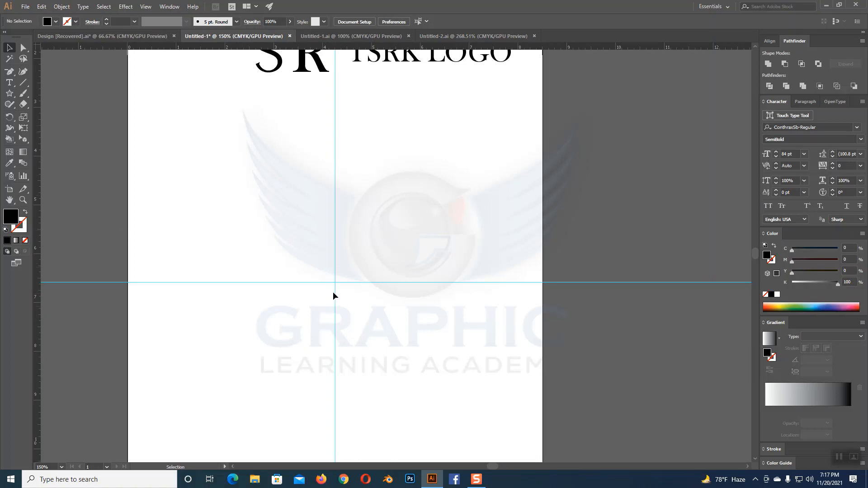
pyautogui.scroll(-2, 395, 326)
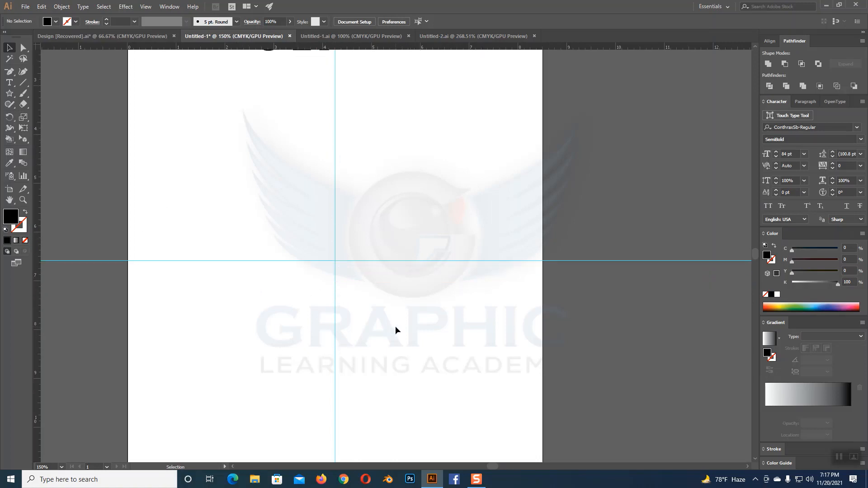
# - Draw a narrow upright black rectangle about 0.24 in wide and 1.40 in high, centred on the guide crossing
pyautogui.click(9, 93)
pyautogui.click(45, 93)
pyautogui.moveTo(329, 226); pyautogui.dragTo(340, 296)
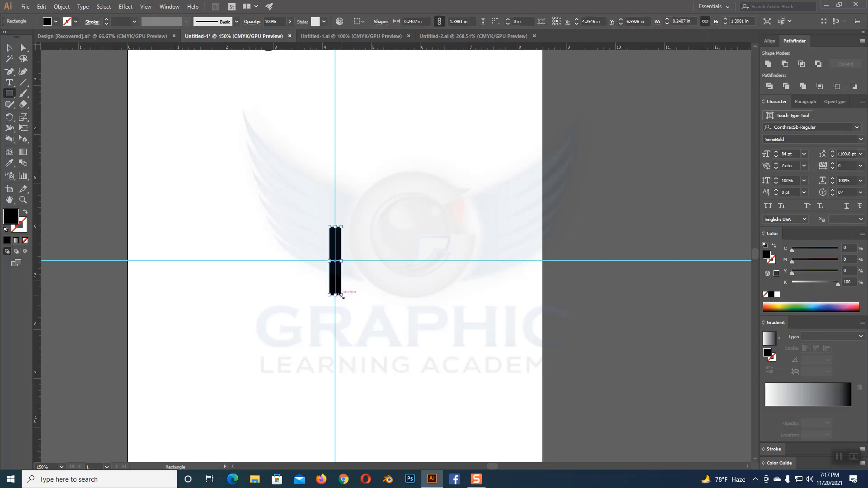
pyautogui.click(13, 52)
pyautogui.click(430, 205)
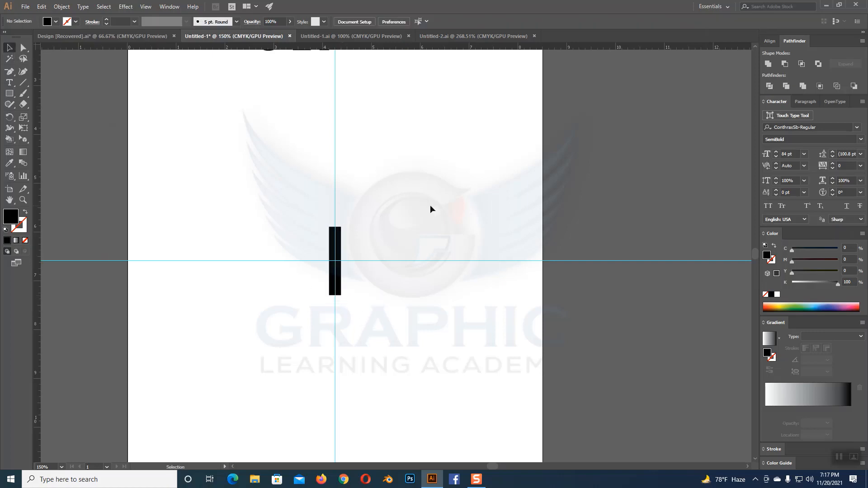
# - Move the letter S from the heading row over the bar at the guide crossing and enlarge it to about 336 pt
pyautogui.scroll(3, 430, 206)
pyautogui.click(338, 308)
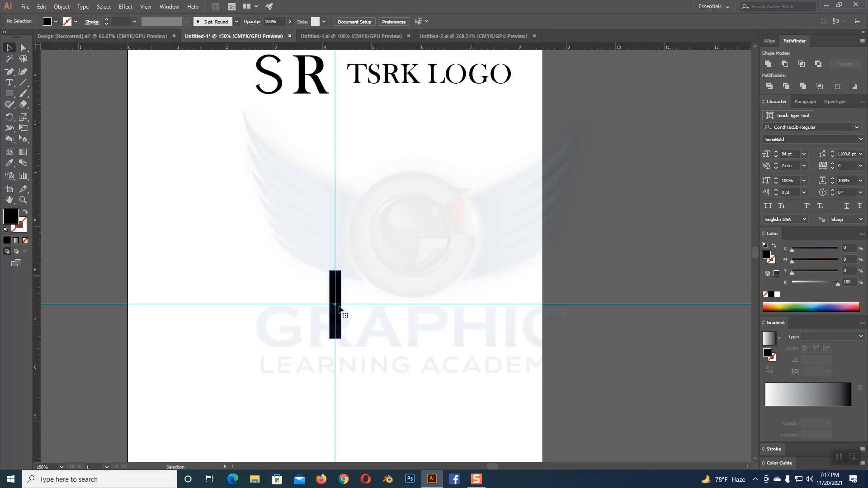
pyautogui.click(437, 283)
pyautogui.moveTo(275, 100); pyautogui.dragTo(488, 387)
pyautogui.moveTo(417, 301); pyautogui.dragTo(360, 164)
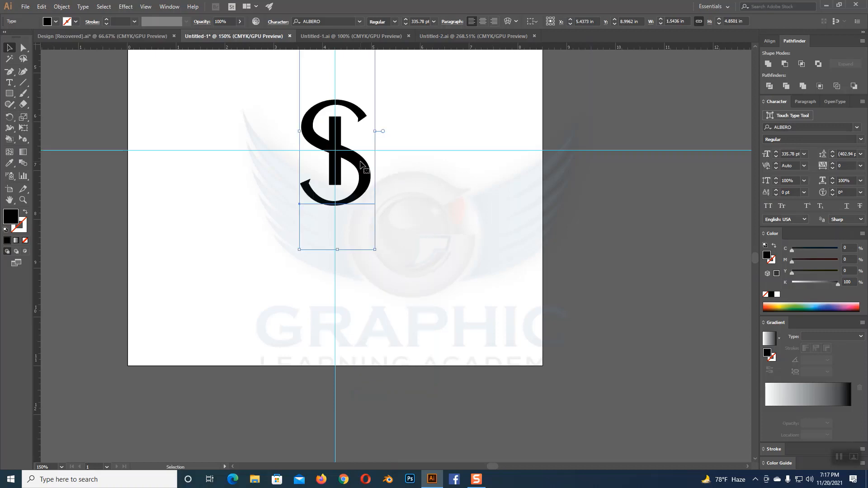
pyautogui.click(415, 164)
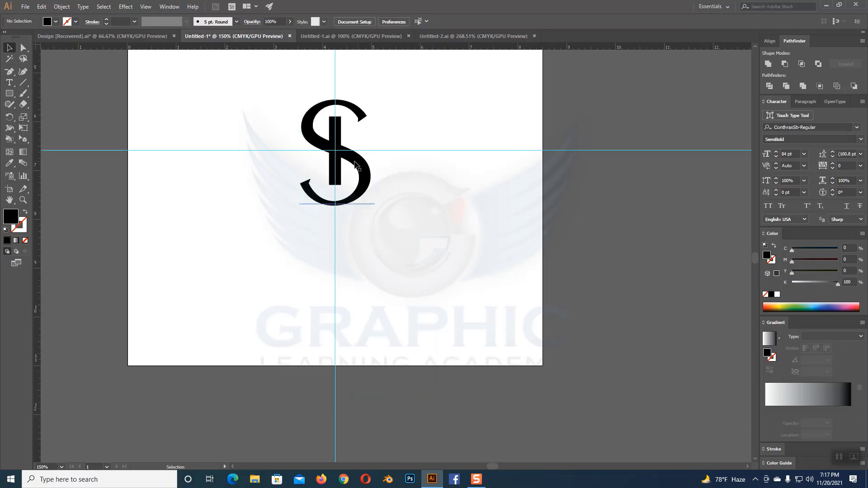
# - Select the S and the bar together and align them by their horizontal centres
pyautogui.moveTo(283, 99); pyautogui.dragTo(419, 231)
pyautogui.scroll(2, 500, 234)
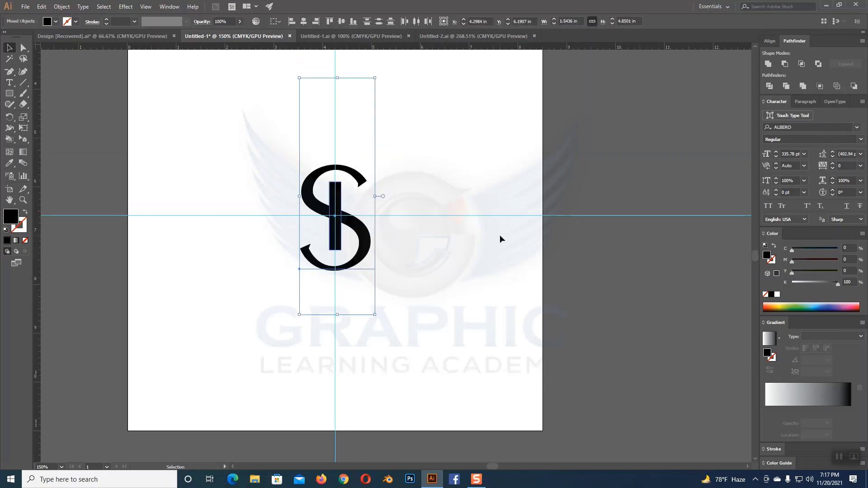
pyautogui.click(770, 41)
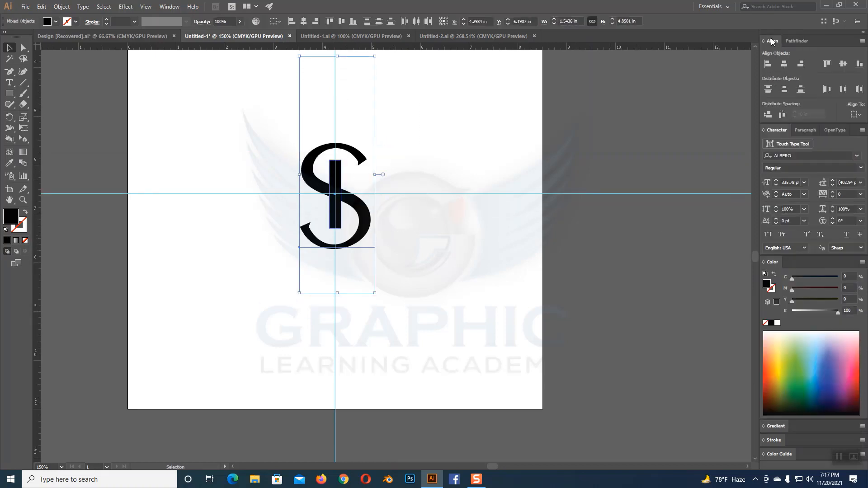
pyautogui.click(784, 64)
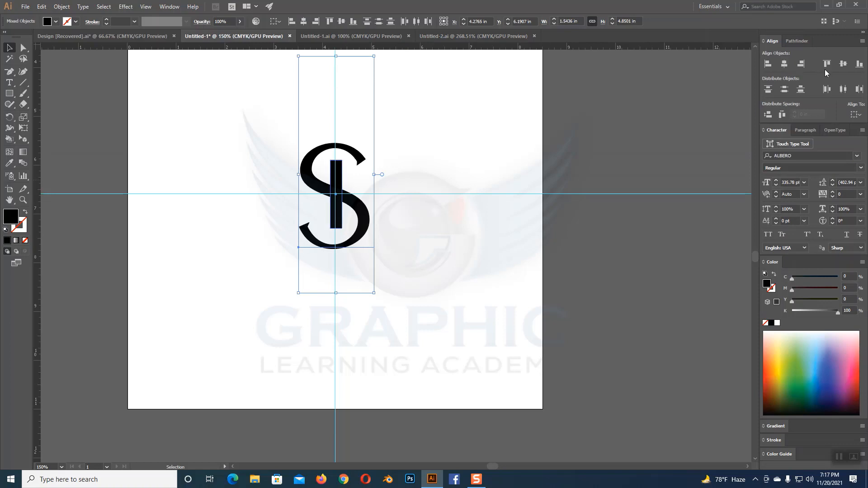
# - Try aligning the S and the bar by their vertical centres, and undo that alignment
pyautogui.click(843, 64)
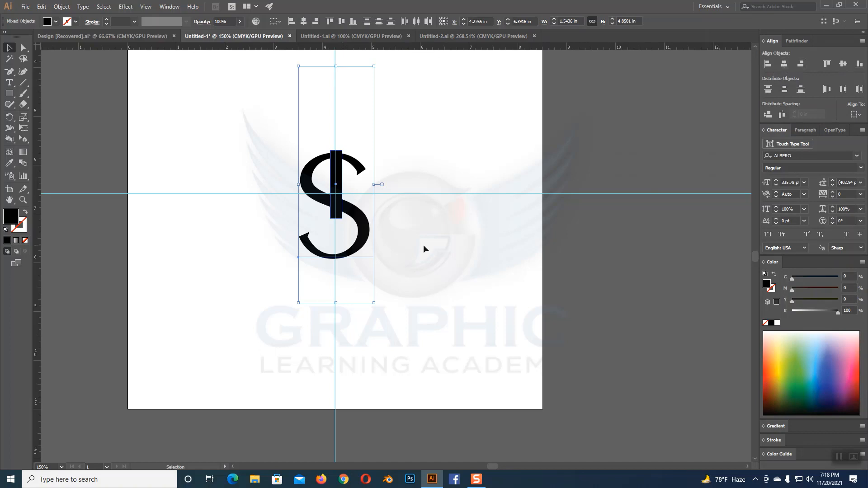
pyautogui.hotkey('ctrl', 'z')
pyautogui.click(420, 229)
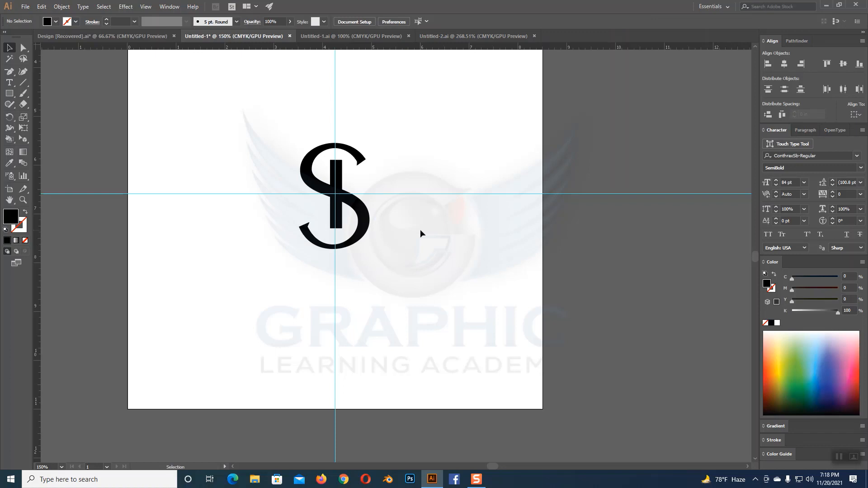
# - Convert the large letter S from live text to outlines
pyautogui.click(372, 226)
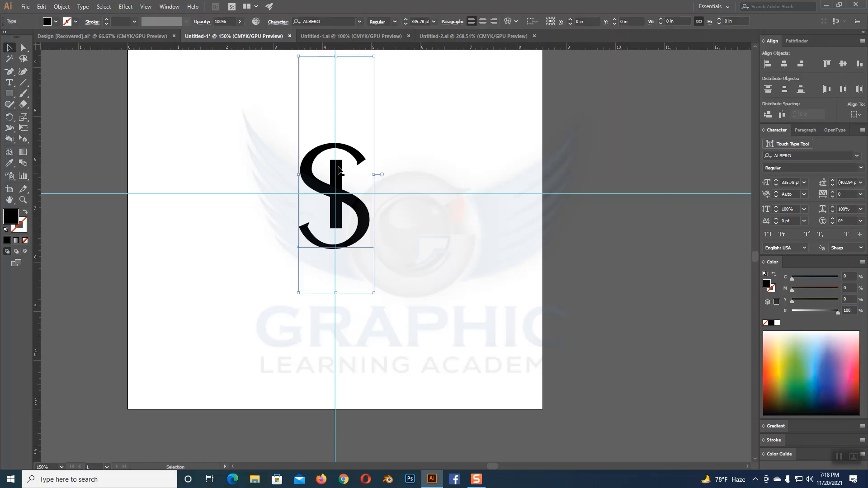
pyautogui.rightClick(366, 220)
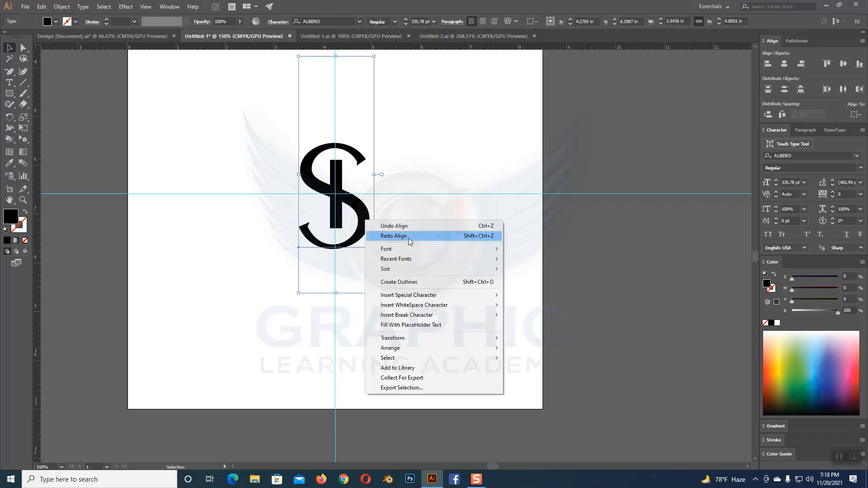
pyautogui.click(417, 282)
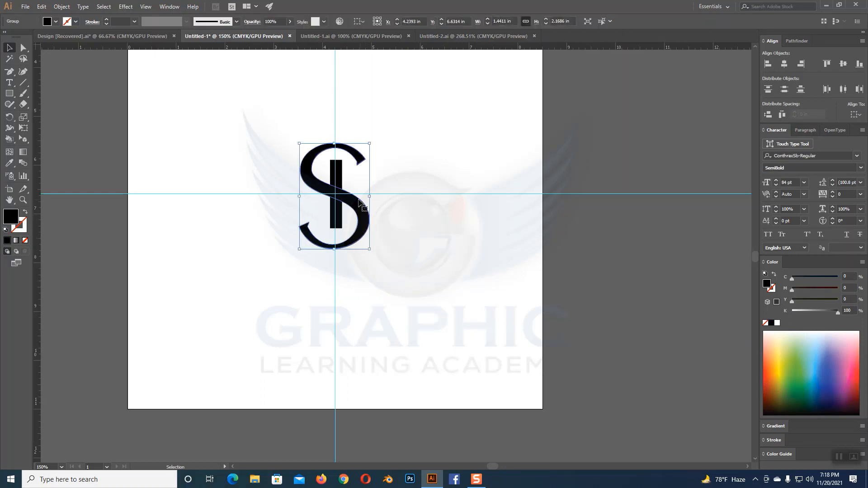
pyautogui.click(436, 233)
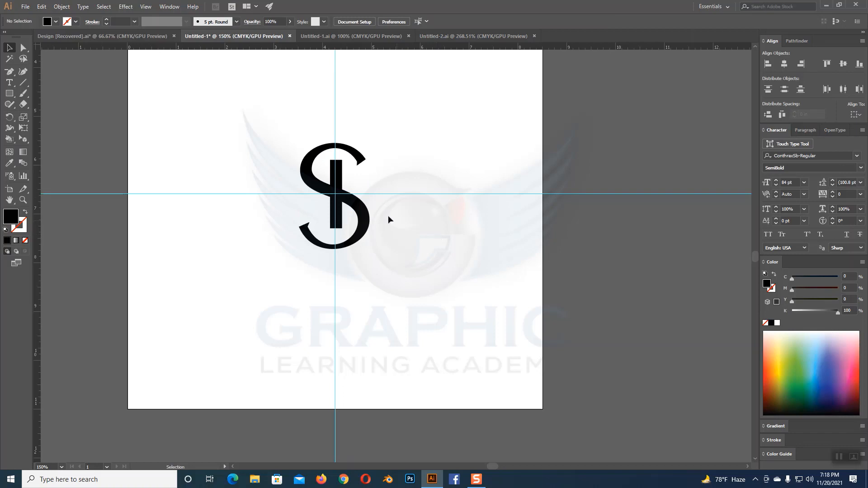
# - Copy the S and bar together, paste them, and place the duplicate beside the original near the artboard's right edge
pyautogui.moveTo(293, 129); pyautogui.dragTo(443, 290)
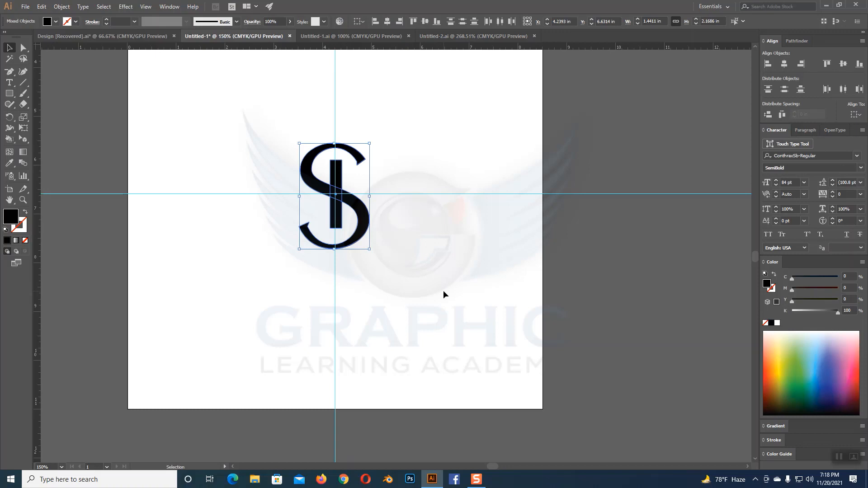
pyautogui.click(41, 6)
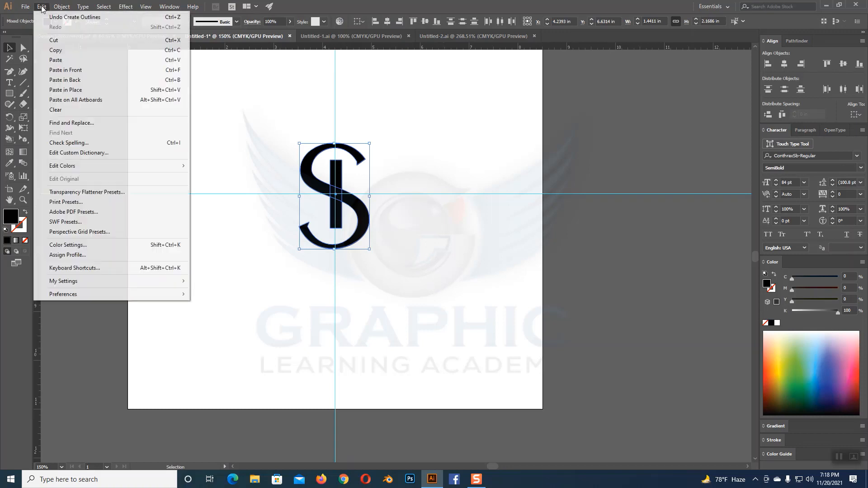
pyautogui.click(55, 50)
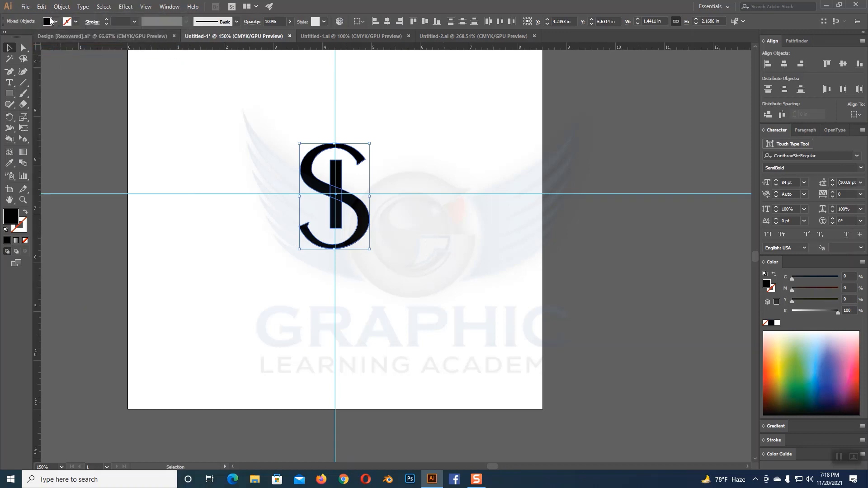
pyautogui.click(41, 6)
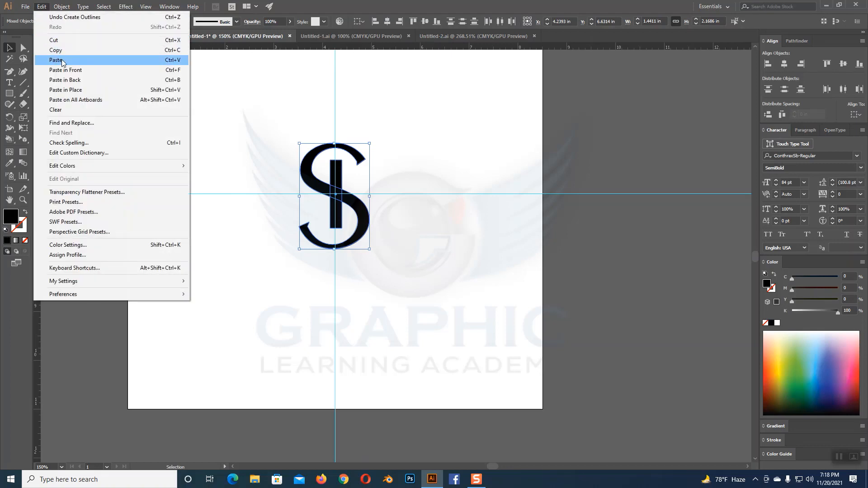
pyautogui.click(62, 60)
pyautogui.moveTo(422, 273); pyautogui.dragTo(532, 216)
pyautogui.click(508, 300)
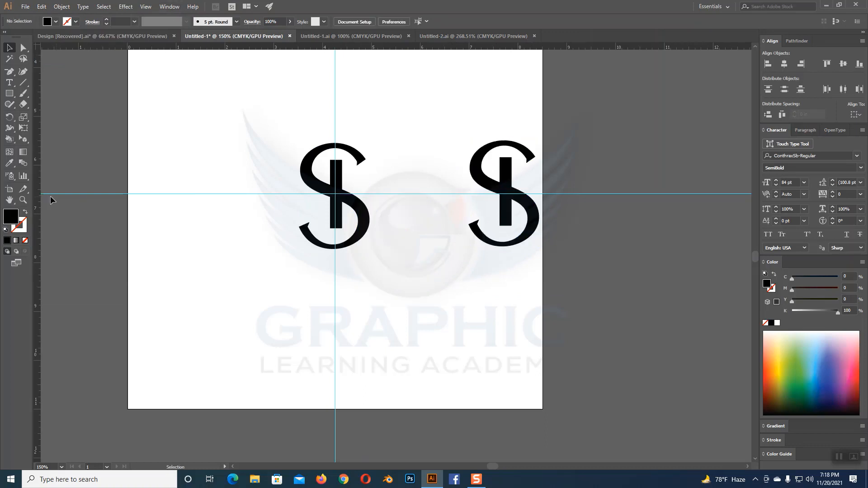
# - Narrow the original monogram's bar slightly from its right side to about 0.22 in wide
pyautogui.click(24, 200)
pyautogui.click(374, 205)
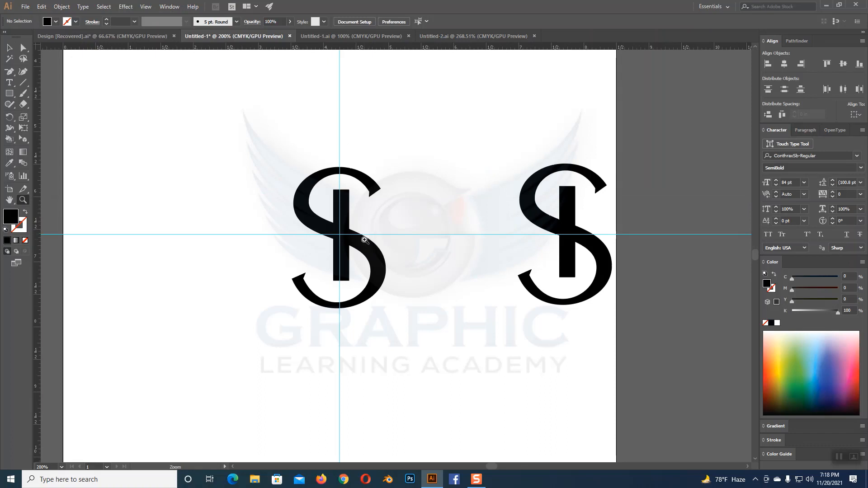
pyautogui.click(364, 239)
pyautogui.click(9, 47)
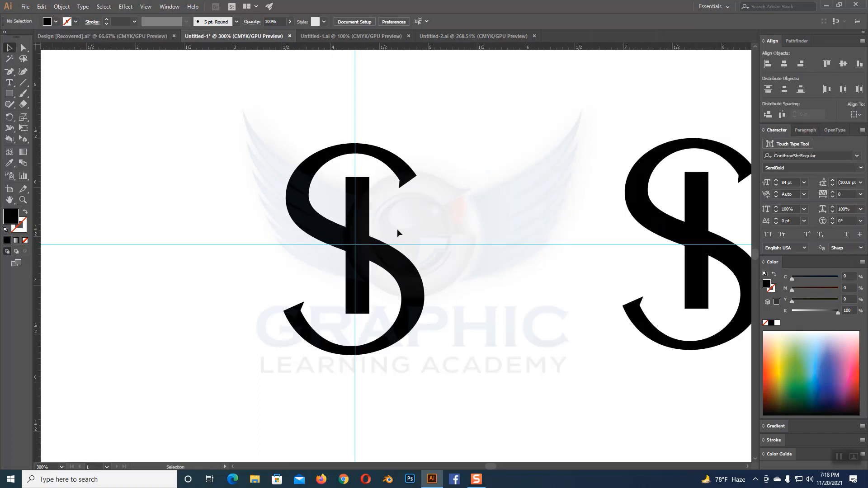
pyautogui.click(354, 234)
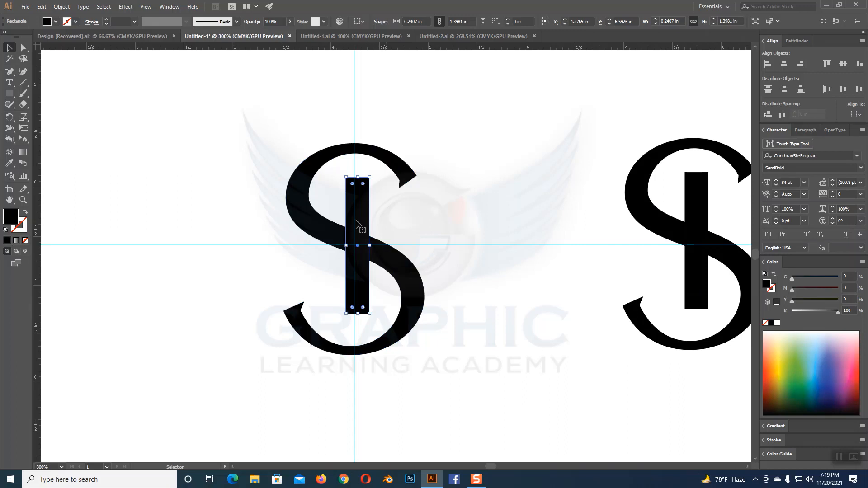
pyautogui.moveTo(369, 245); pyautogui.dragTo(369, 247)
pyautogui.click(435, 249)
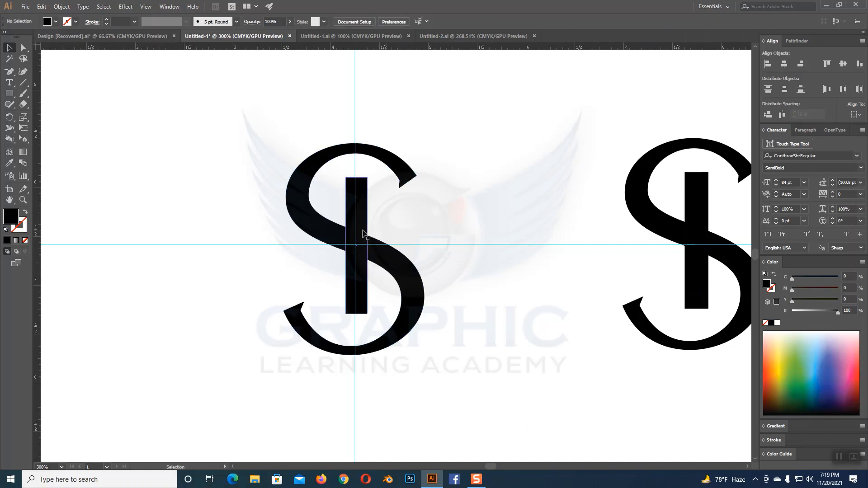
# - Widen the bar from its right side back to its previous width
pyautogui.click(367, 247)
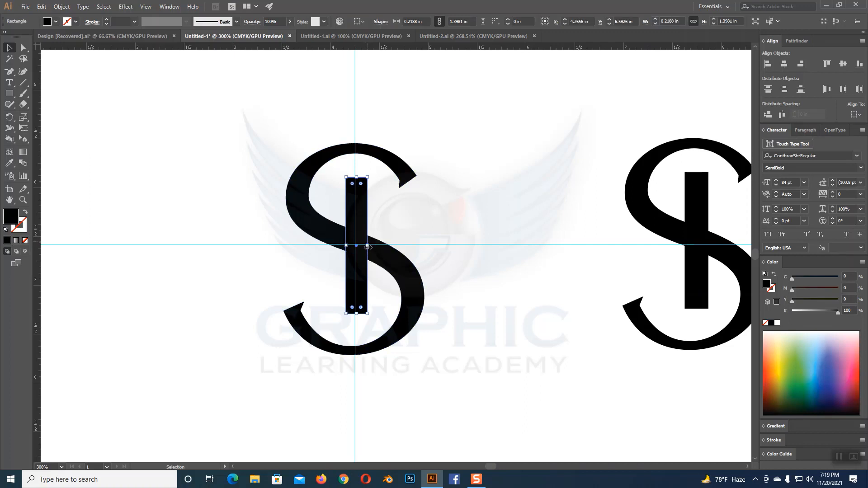
pyautogui.moveTo(368, 247); pyautogui.dragTo(370, 247)
pyautogui.click(425, 229)
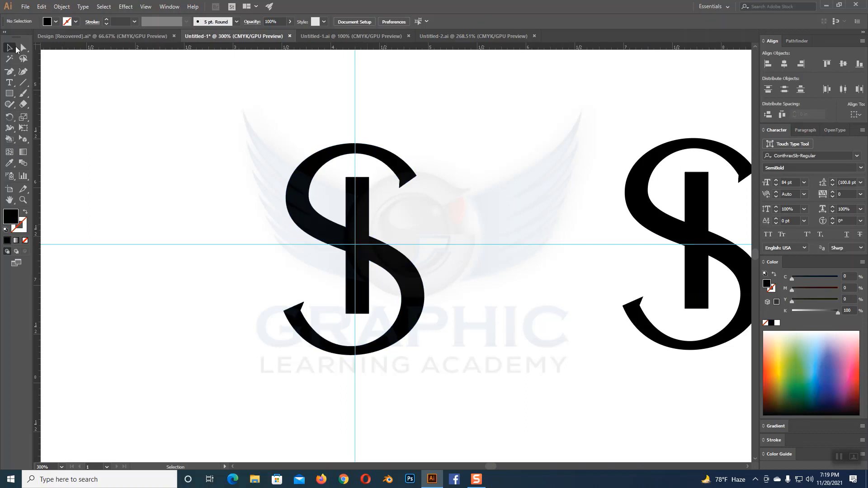
# - Realign the outlined S and the bar by their horizontal centres, and nudge the S up to centre it on the horizontal guide
pyautogui.moveTo(290, 152); pyautogui.dragTo(451, 296)
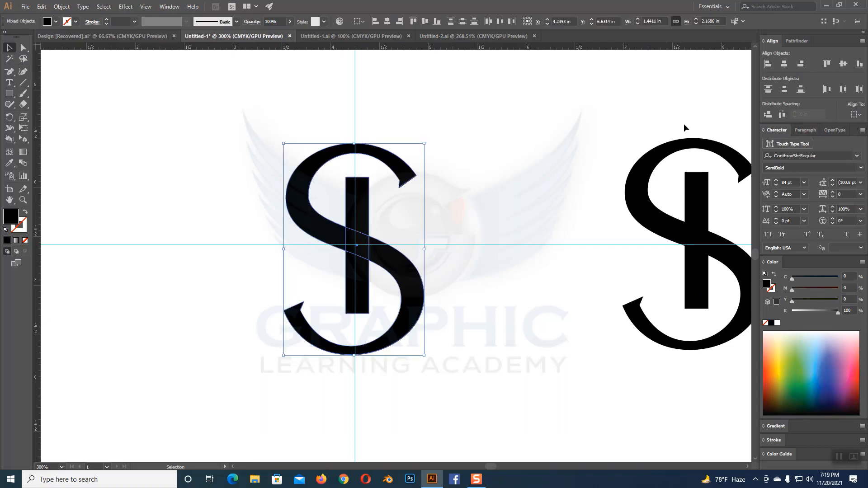
pyautogui.click(783, 64)
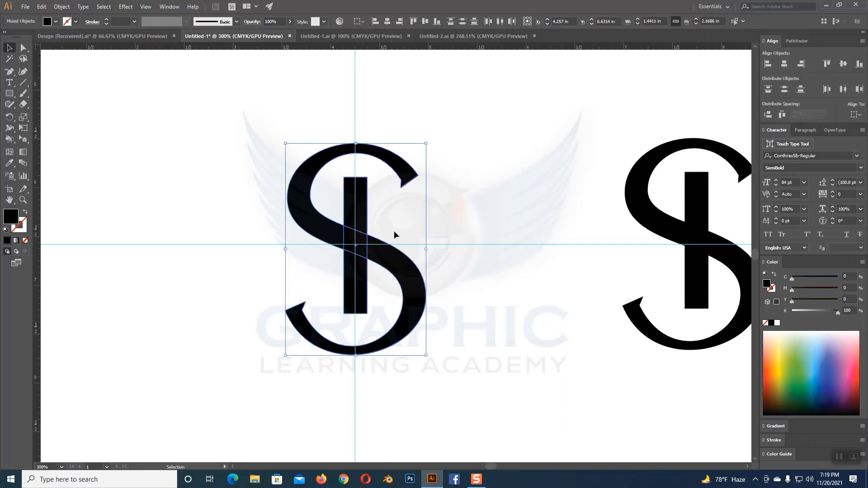
pyautogui.click(507, 216)
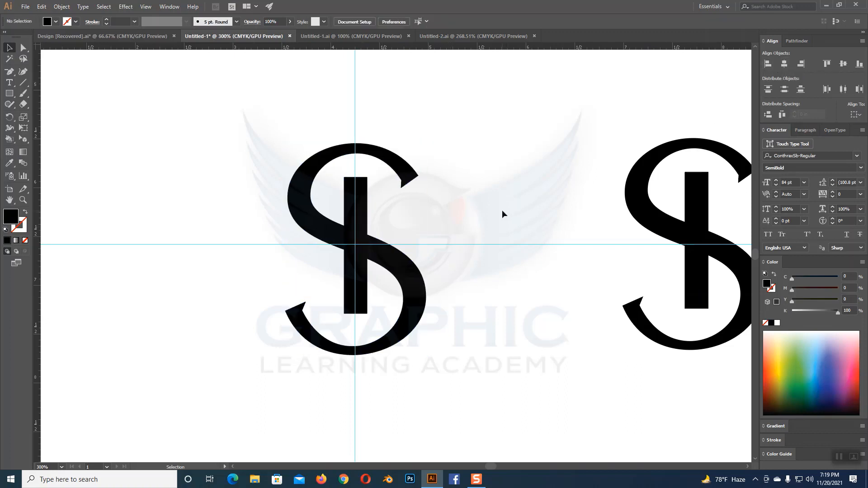
pyautogui.click(405, 279)
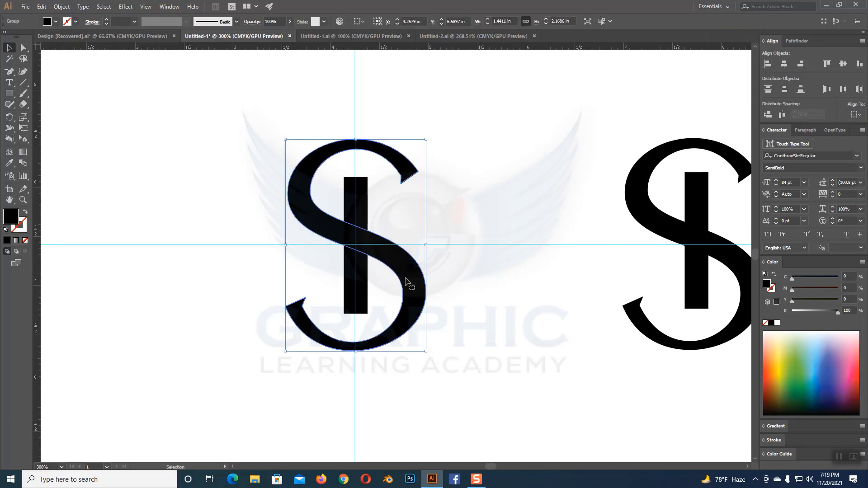
# - Nudge the outlined S slightly down to fine-tune its vertical centring on the horizontal guide, and deselect it
pyautogui.press('Up')
pyautogui.press('Down')
pyautogui.press('Down')
pyautogui.press('Down')
pyautogui.press('Up')
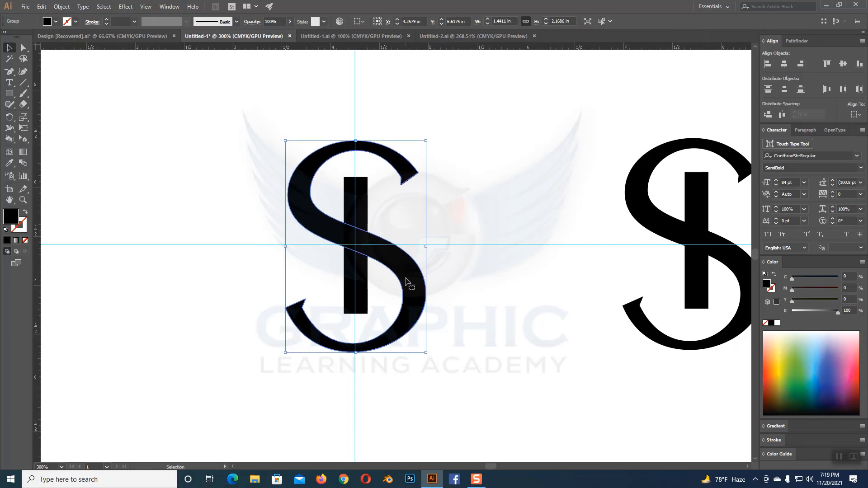
pyautogui.click(466, 211)
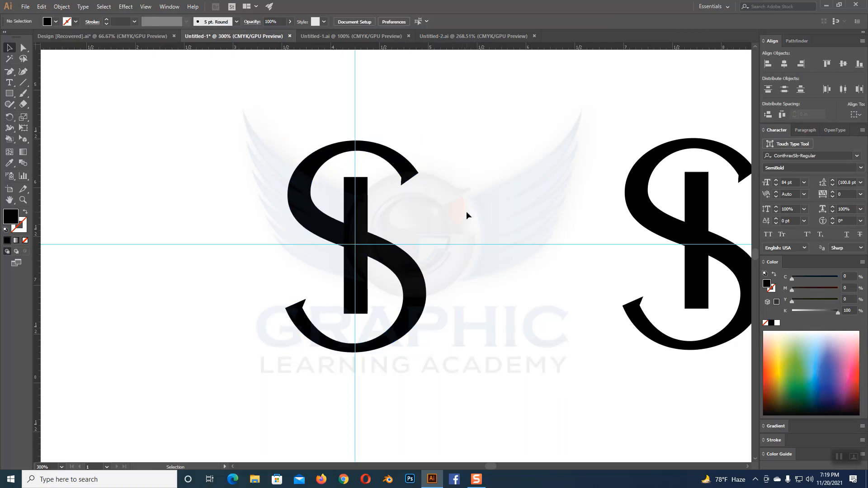
# - Divide the original S and bar into separate pieces with Pathfinder, and ungroup the result
pyautogui.moveTo(260, 134); pyautogui.dragTo(488, 332)
pyautogui.click(795, 40)
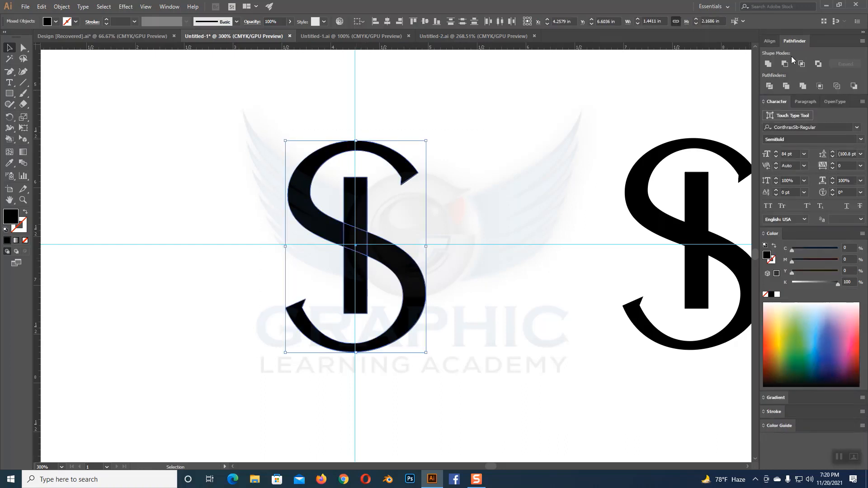
pyautogui.click(770, 86)
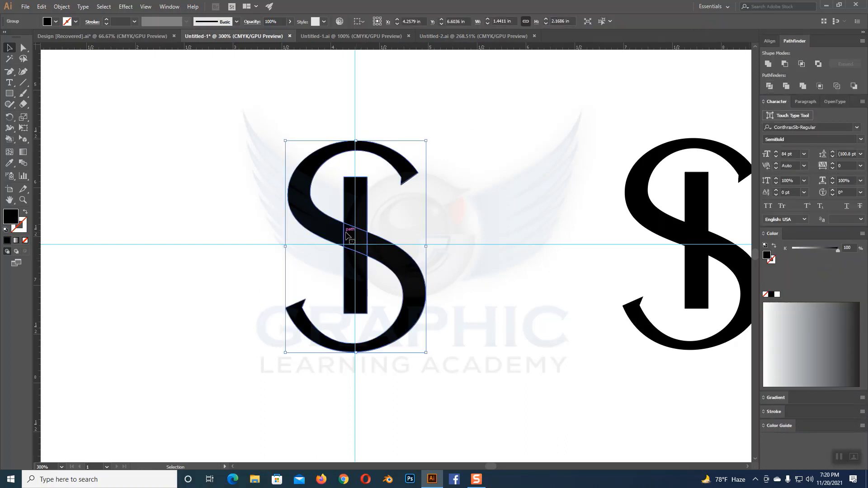
pyautogui.rightClick(355, 249)
pyautogui.click(381, 312)
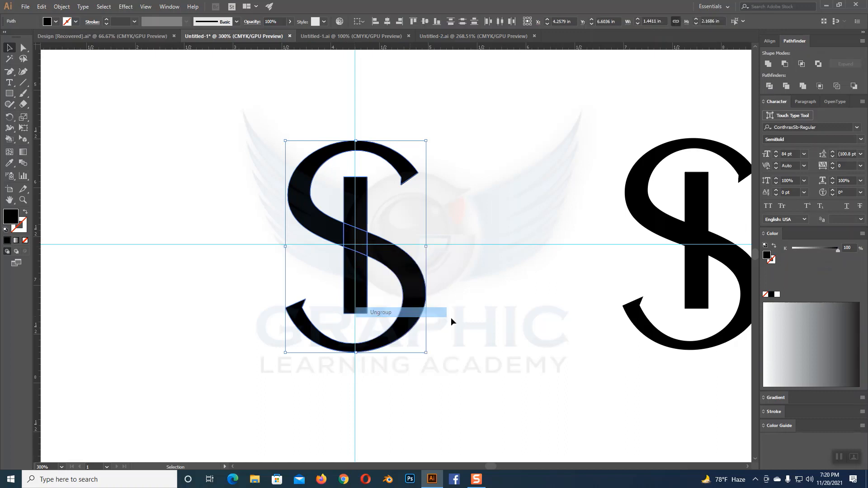
pyautogui.click(451, 318)
# - Delete the upper S section of the original monogram and unite the remaining bar and lower curve into one shape
pyautogui.click(310, 195)
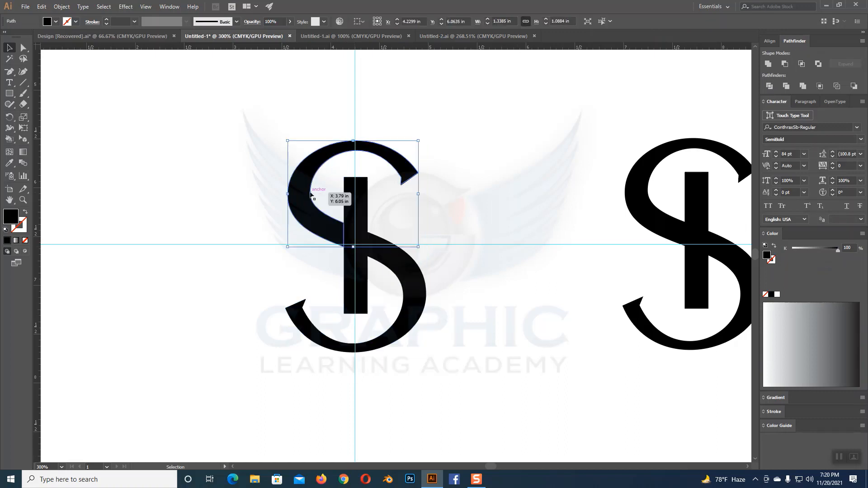
pyautogui.press('Delete')
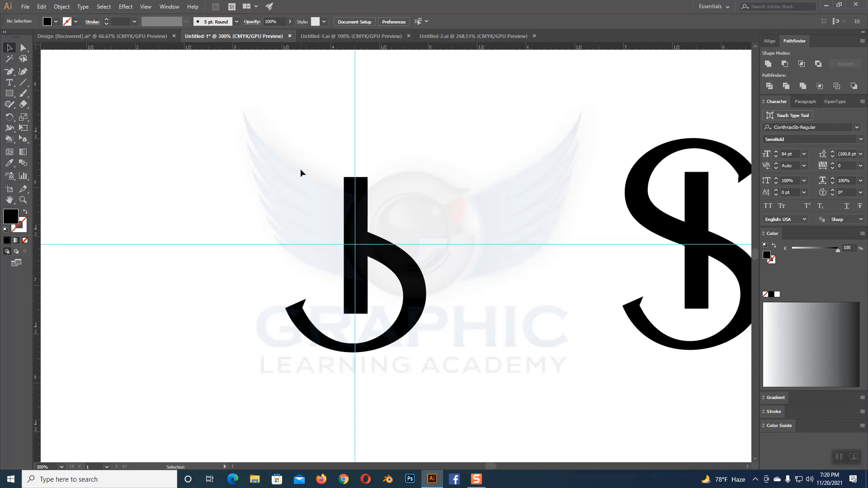
pyautogui.moveTo(321, 181); pyautogui.dragTo(377, 276)
pyautogui.click(768, 63)
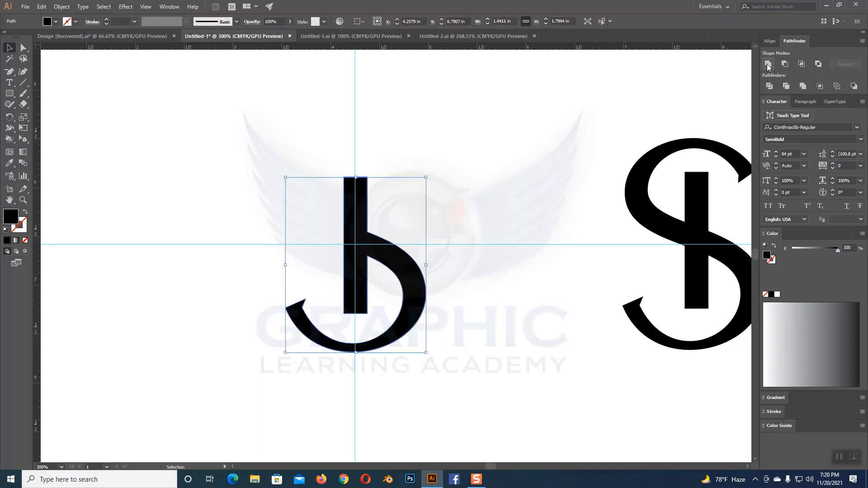
pyautogui.click(527, 169)
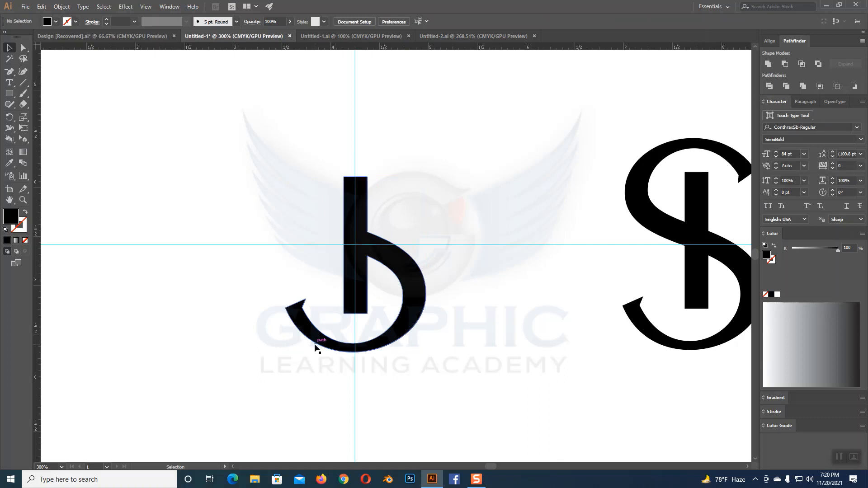
# - Draw a rectangle about 0.23 by 0.57 in beside the bar's upper part, and slant it by shifting its upper edge right
pyautogui.click(9, 94)
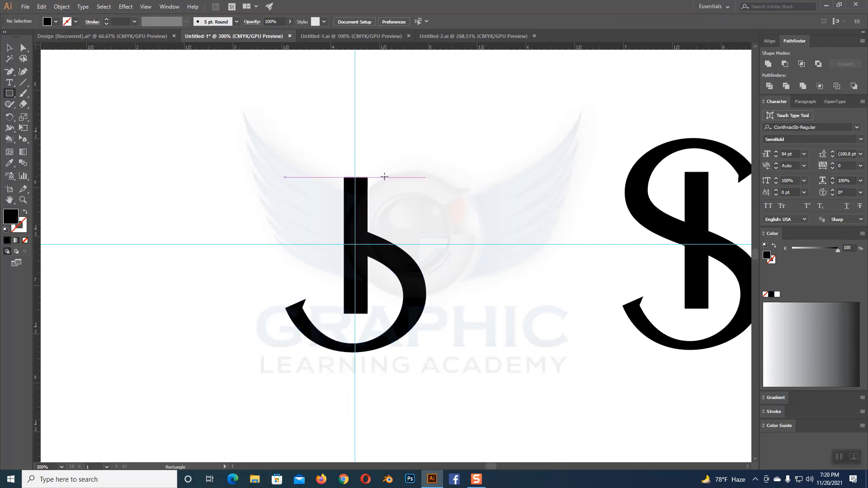
pyautogui.moveTo(384, 177); pyautogui.dragTo(407, 232)
pyautogui.press('a')
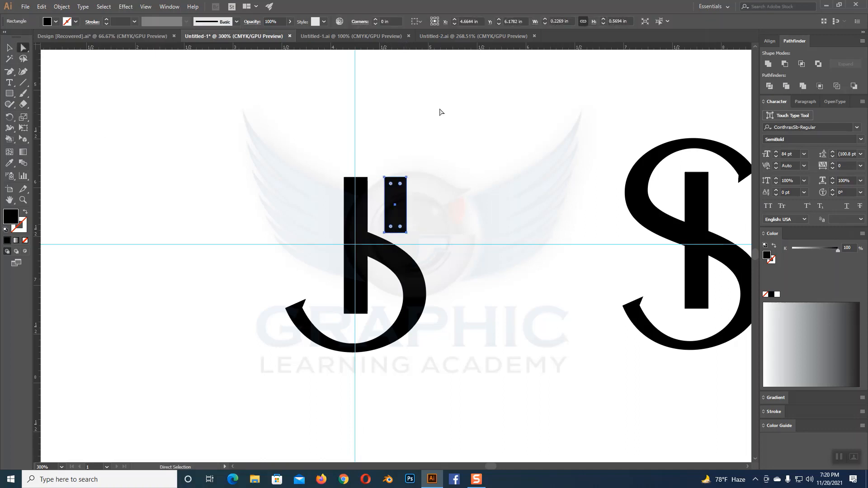
pyautogui.click(416, 175)
pyautogui.moveTo(396, 178); pyautogui.dragTo(427, 180)
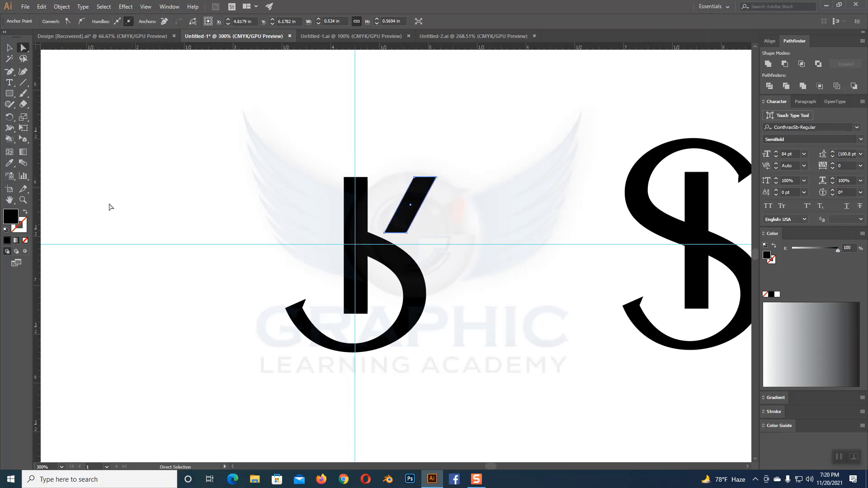
# - Place a vertical guide at the lower curve's right extreme, and nudge the slanted bar left until its upper corner meets that guide
pyautogui.click(9, 47)
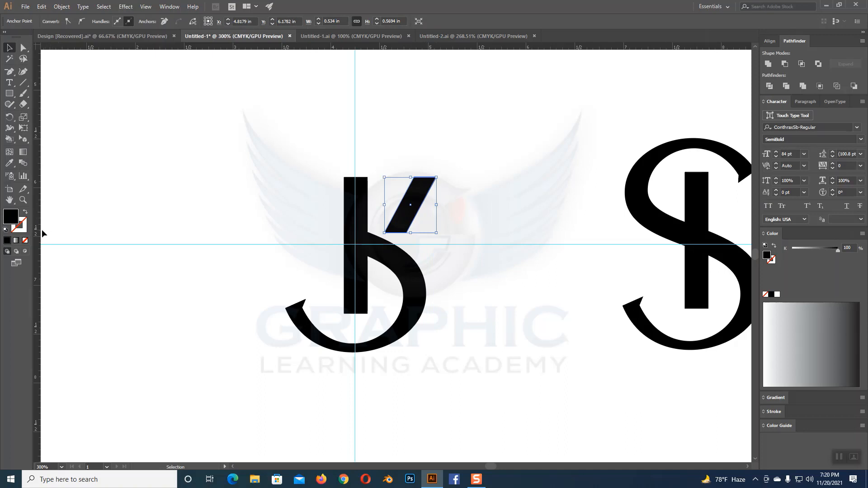
pyautogui.moveTo(37, 231); pyautogui.dragTo(426, 296)
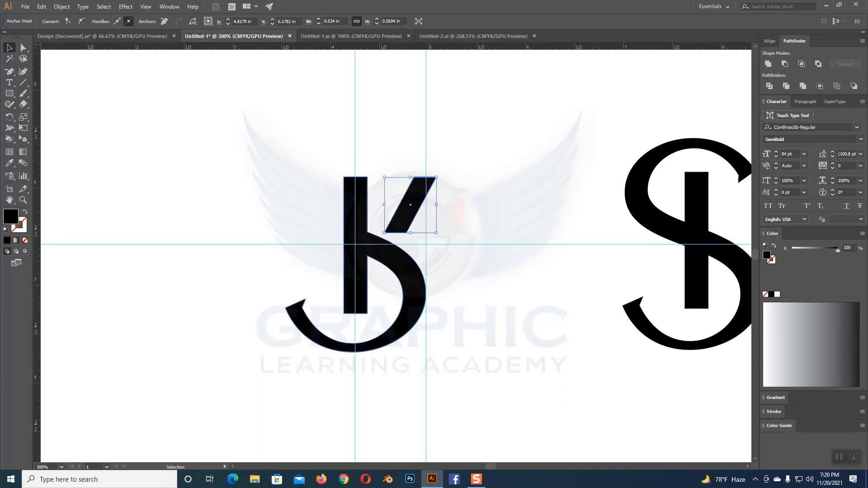
pyautogui.click(414, 206)
pyautogui.press('Left')
pyautogui.press('Left')
pyautogui.press('Left')
pyautogui.press('Left')
pyautogui.press('Left')
pyautogui.press('Left')
pyautogui.press('Left')
pyautogui.press('Left')
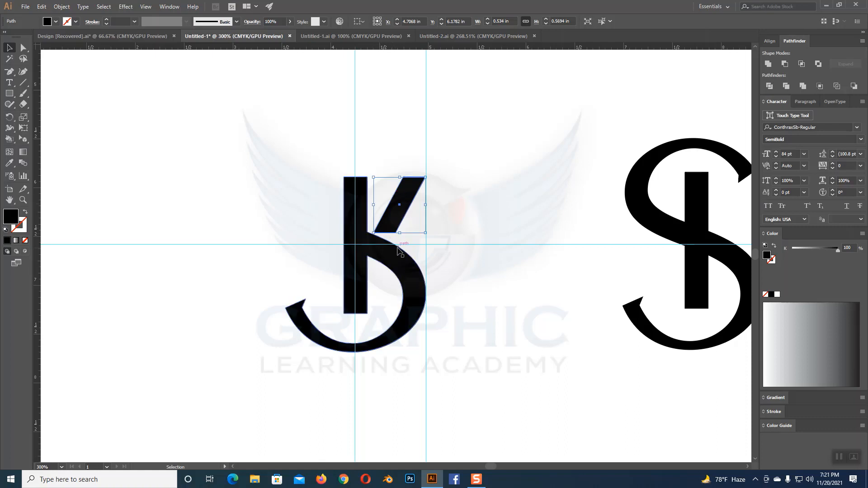
pyautogui.click(449, 228)
# - Extend the slanted bar's lower edge down along its slant into the curve, making the bar about 0.76 in high
pyautogui.click(24, 48)
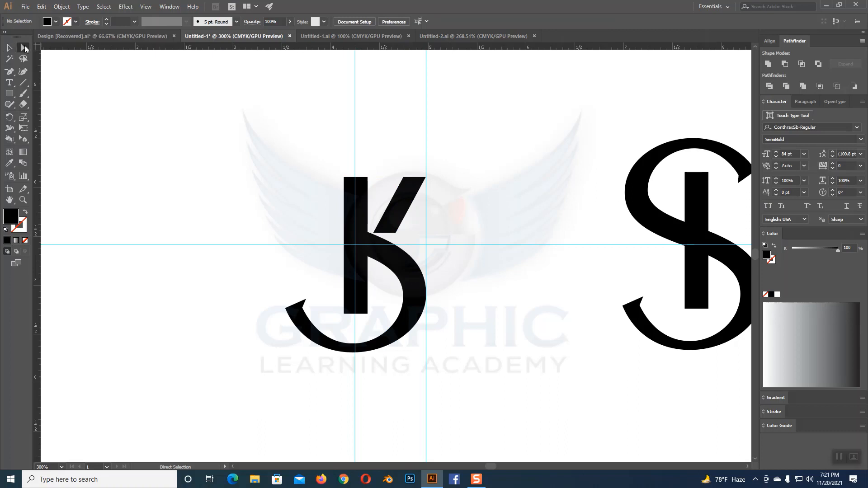
pyautogui.moveTo(383, 235); pyautogui.dragTo(375, 255)
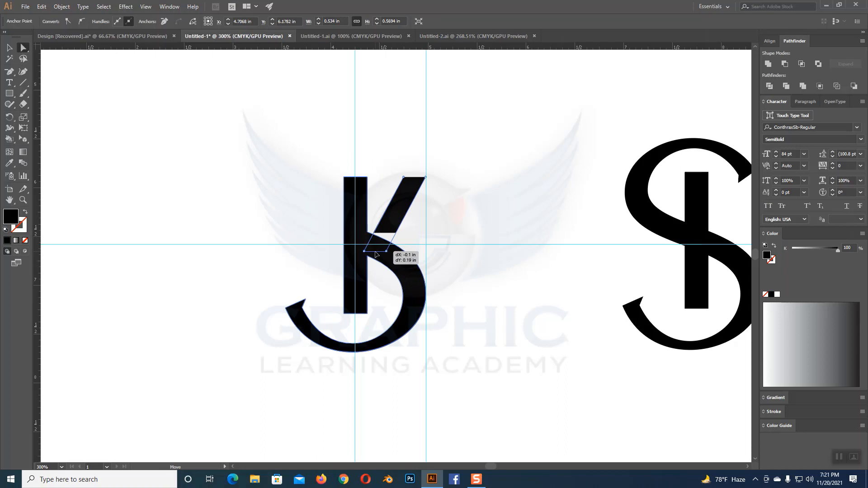
pyautogui.moveTo(376, 255); pyautogui.dragTo(375, 255)
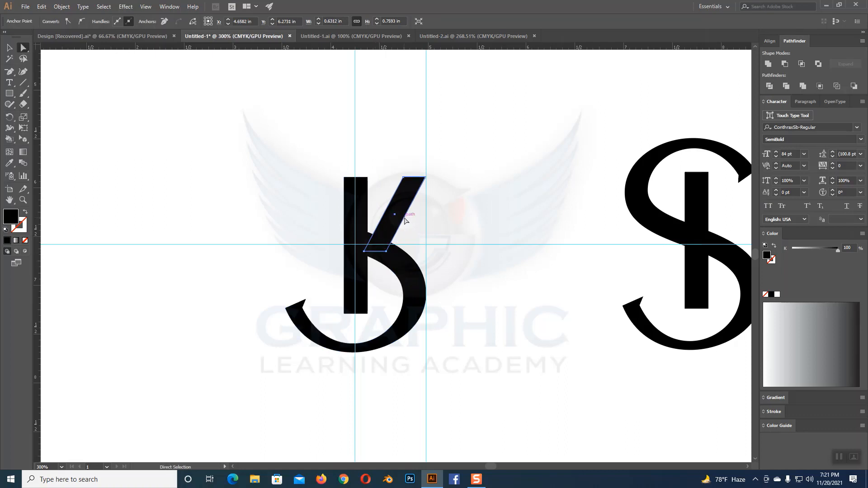
pyautogui.moveTo(405, 219); pyautogui.dragTo(405, 220)
pyautogui.click(9, 48)
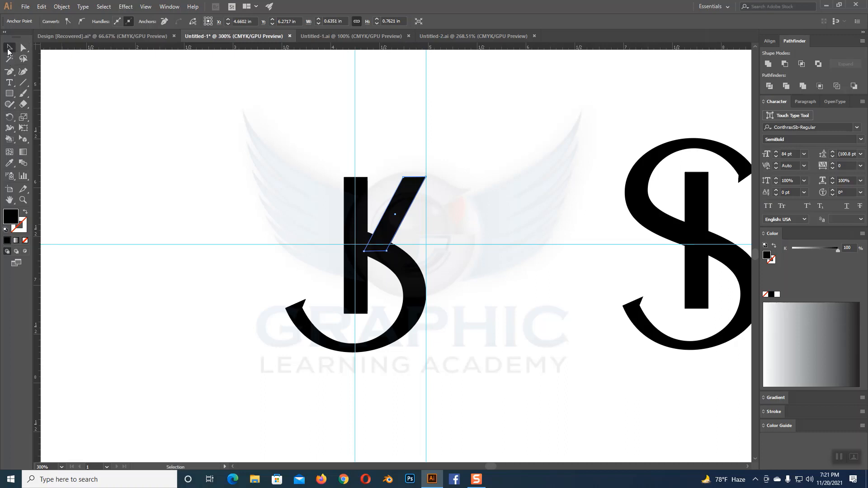
pyautogui.click(577, 124)
# - Place a horizontal guide along the top edge of the vertical bar
pyautogui.click(397, 179)
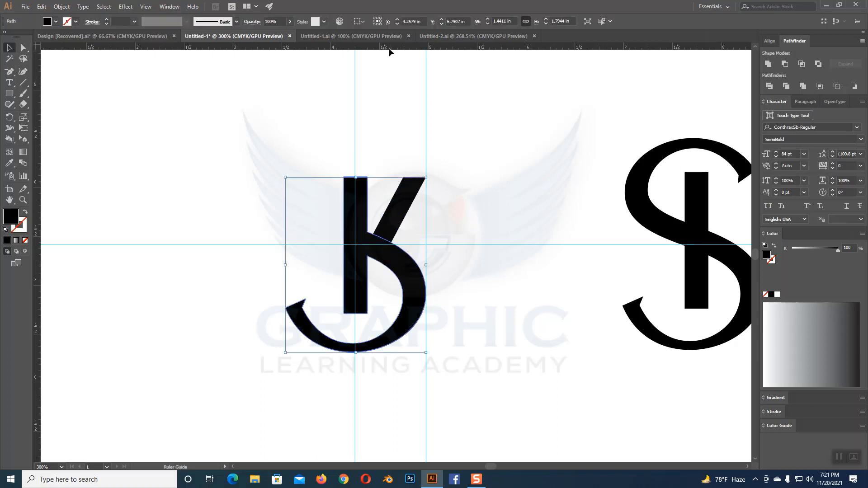
pyautogui.moveTo(389, 51); pyautogui.dragTo(376, 177)
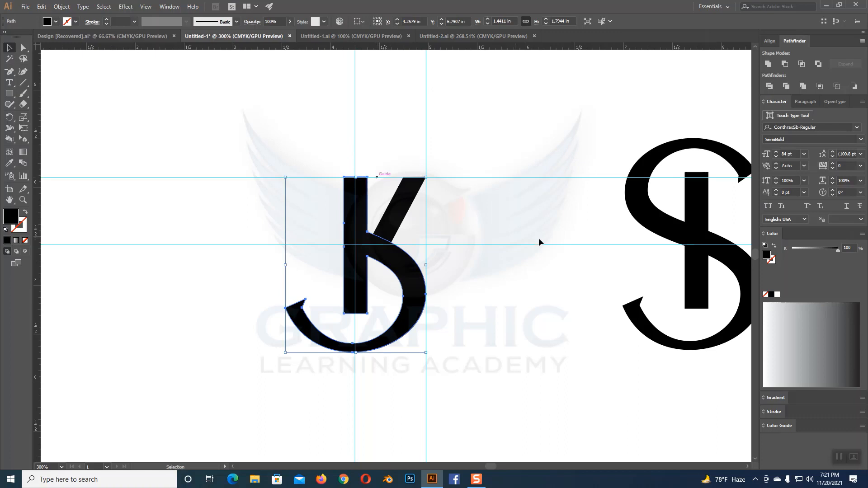
pyautogui.click(539, 238)
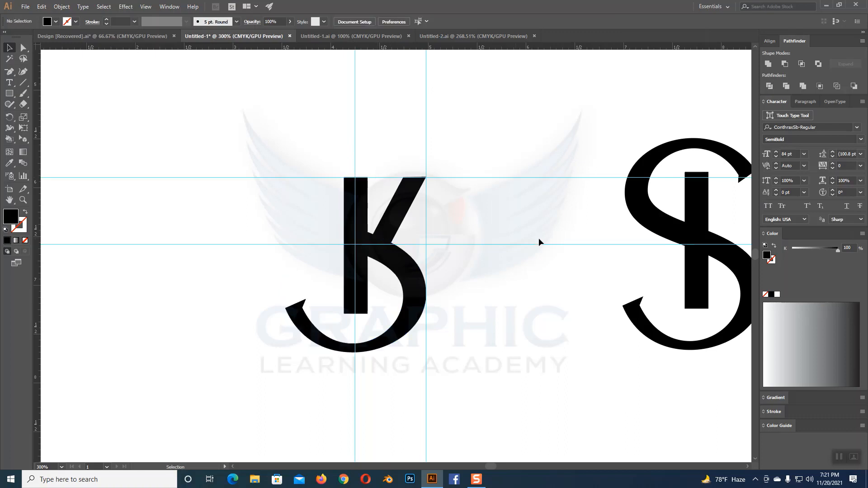
# - Shift the slanted bar's right edge slightly outward, and display the artwork in Outline mode
pyautogui.press('k')
pyautogui.press('a')
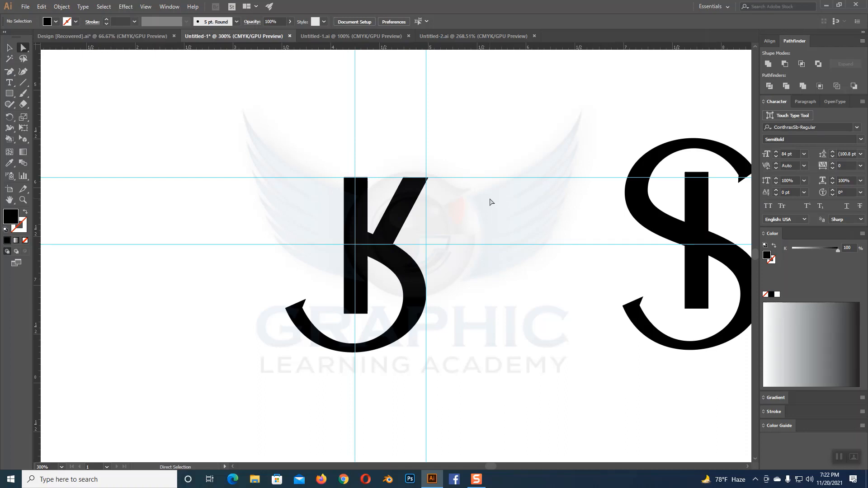
pyautogui.click(62, 6)
pyautogui.moveTo(42, 8)
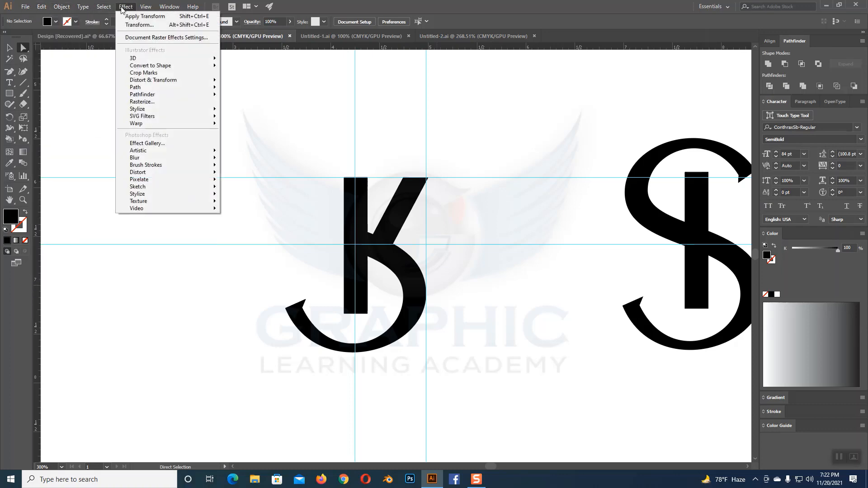
pyautogui.click(160, 17)
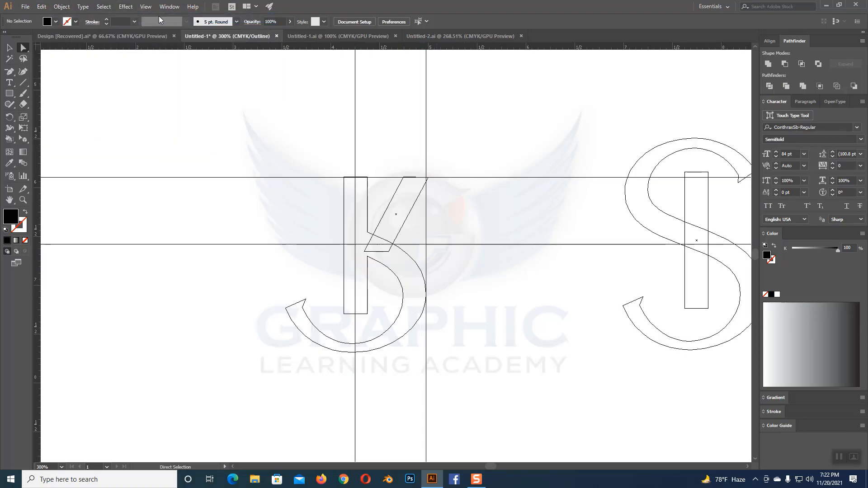
# - Level the slanted bar's two top anchor points on the upper horizontal guide
pyautogui.click(24, 199)
pyautogui.click(432, 199)
pyautogui.click(353, 230)
pyautogui.click(415, 267)
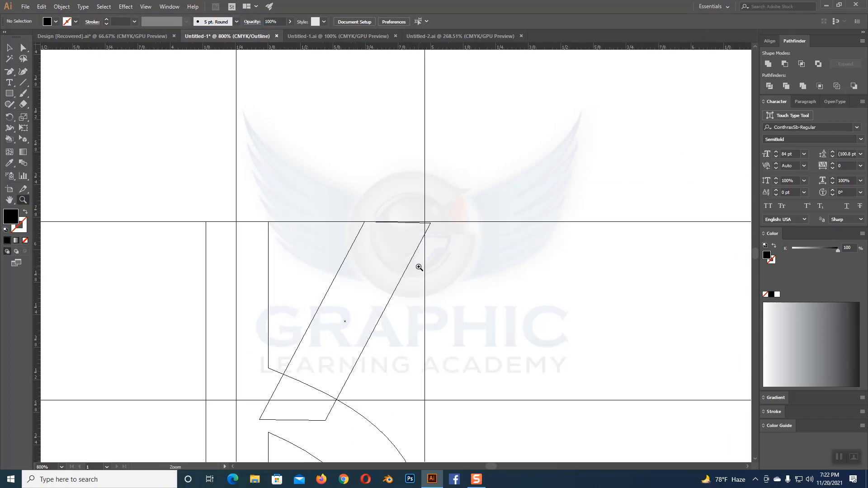
pyautogui.click(417, 262)
pyautogui.click(24, 47)
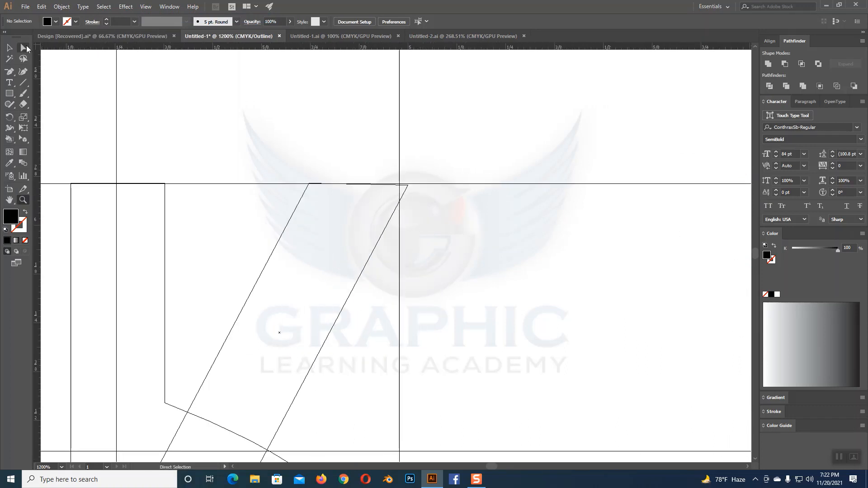
pyautogui.moveTo(407, 184)
pyautogui.mouseDown()
pyautogui.moveTo(427, 186)
pyautogui.moveTo(409, 185)
pyautogui.mouseUp()
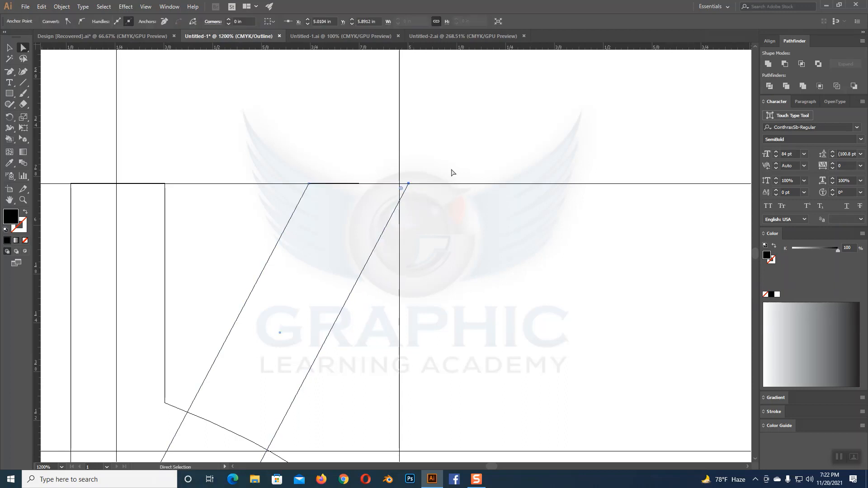
pyautogui.moveTo(309, 184)
pyautogui.mouseDown()
pyautogui.moveTo(307, 191)
pyautogui.moveTo(310, 184)
pyautogui.mouseUp()
# - Move the slanted bar left so its top-right corner sits on the intersection of the right vertical and upper horizontal guides
pyautogui.click(10, 48)
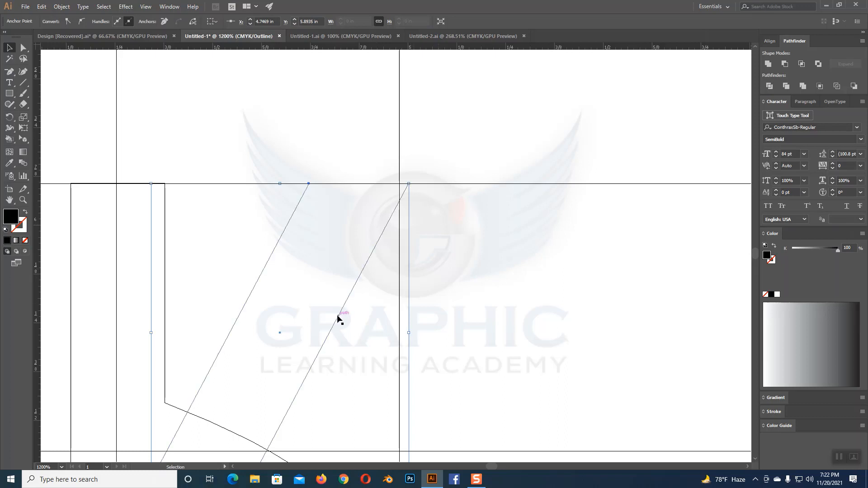
pyautogui.moveTo(337, 318); pyautogui.dragTo(331, 318)
pyautogui.click(517, 183)
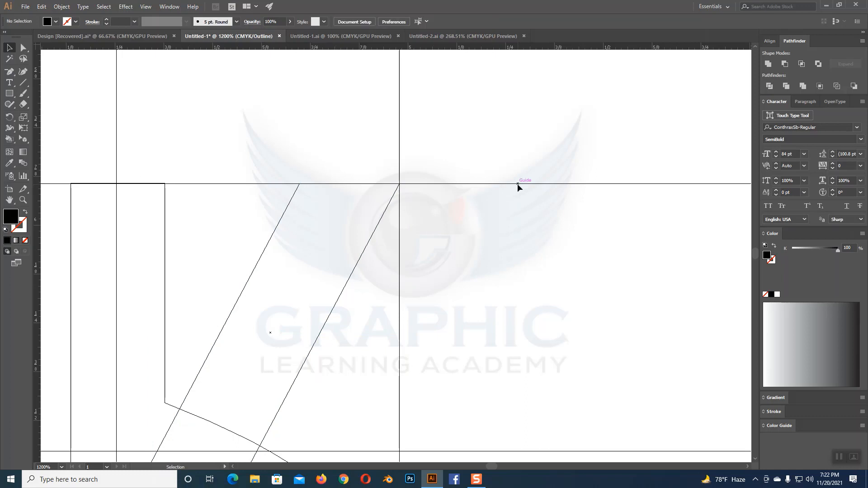
# - Draw a curved open path from the vertical bar's edge across the slanted bar, just above the S curve
pyautogui.scroll(-4, 517, 184)
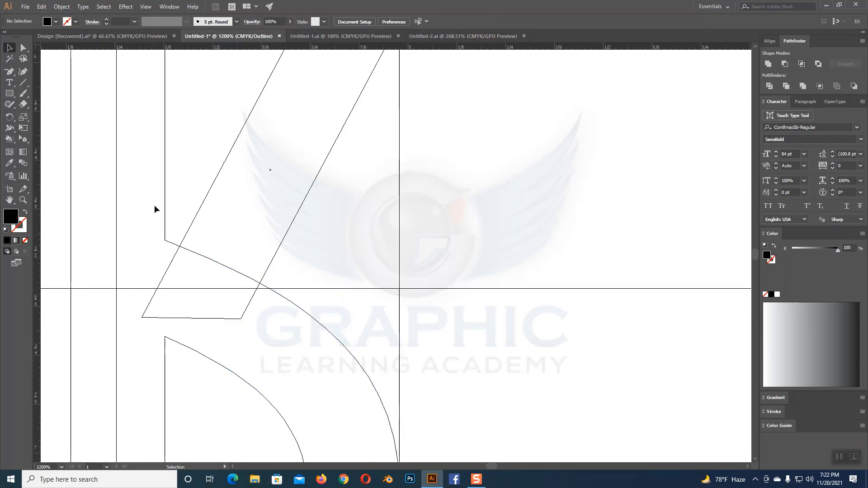
pyautogui.click(10, 72)
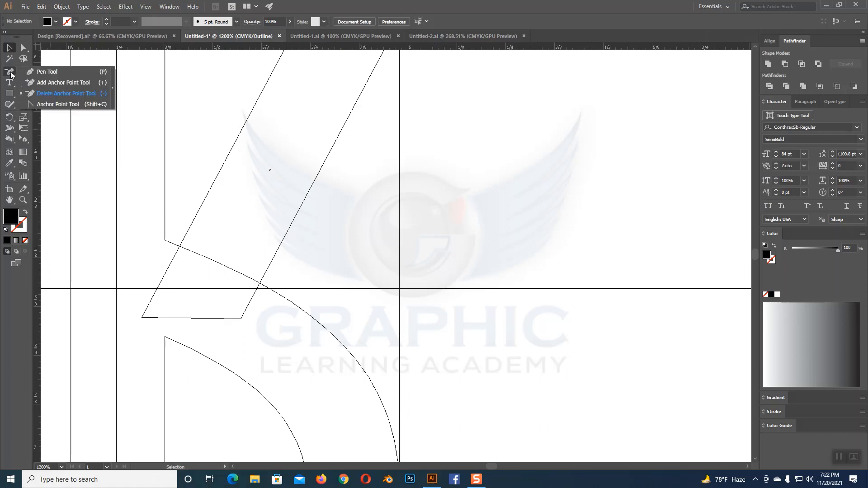
pyautogui.click(35, 74)
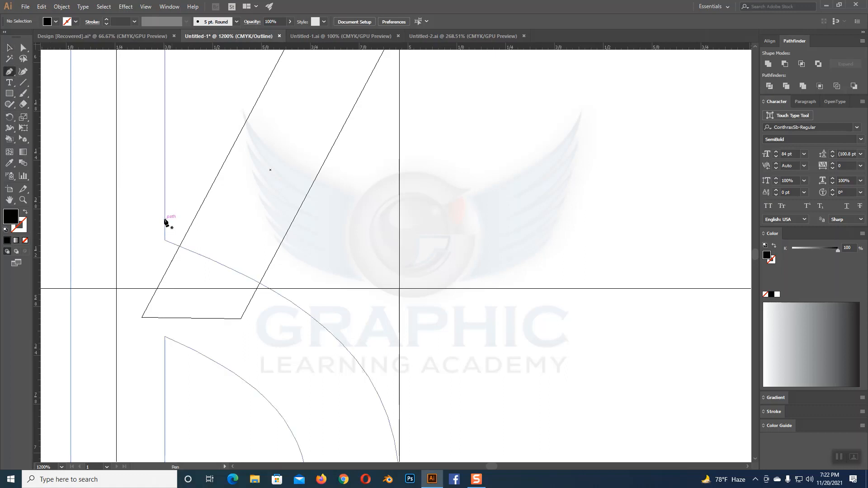
pyautogui.click(164, 218)
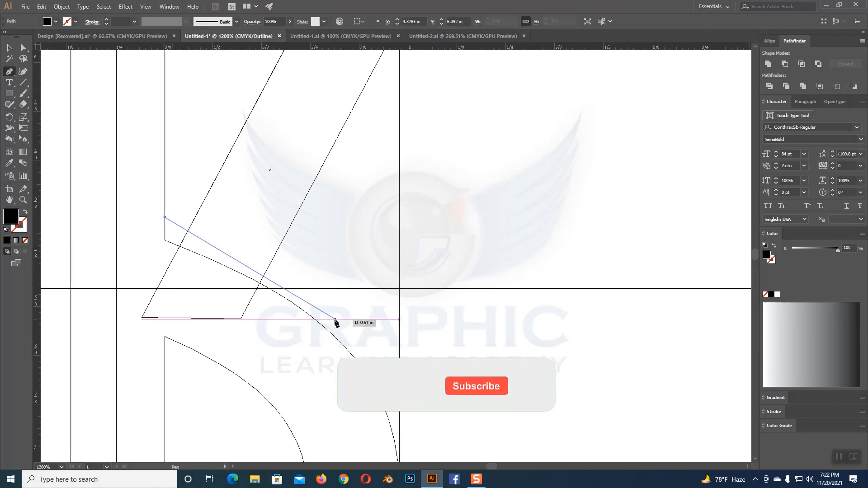
pyautogui.moveTo(336, 320); pyautogui.dragTo(395, 379)
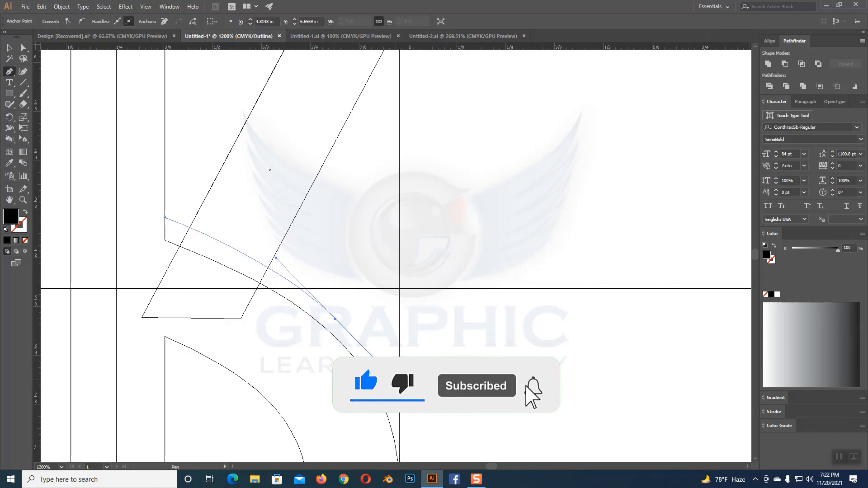
pyautogui.press('z')
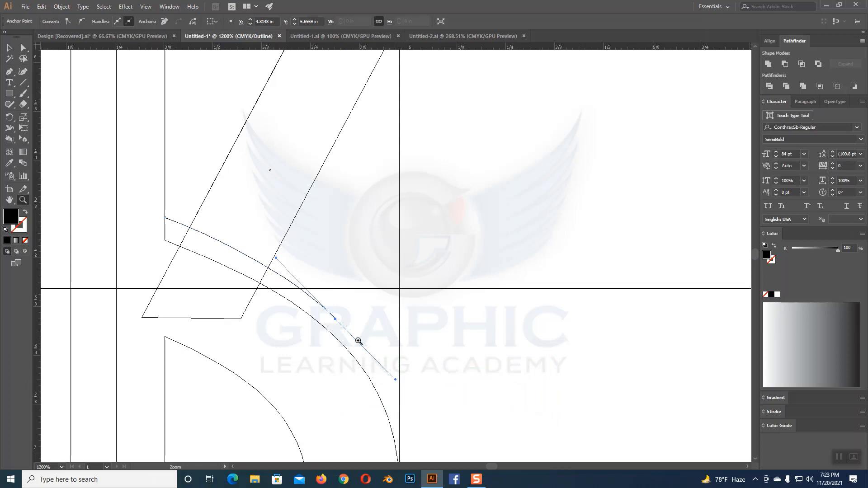
pyautogui.click(9, 72)
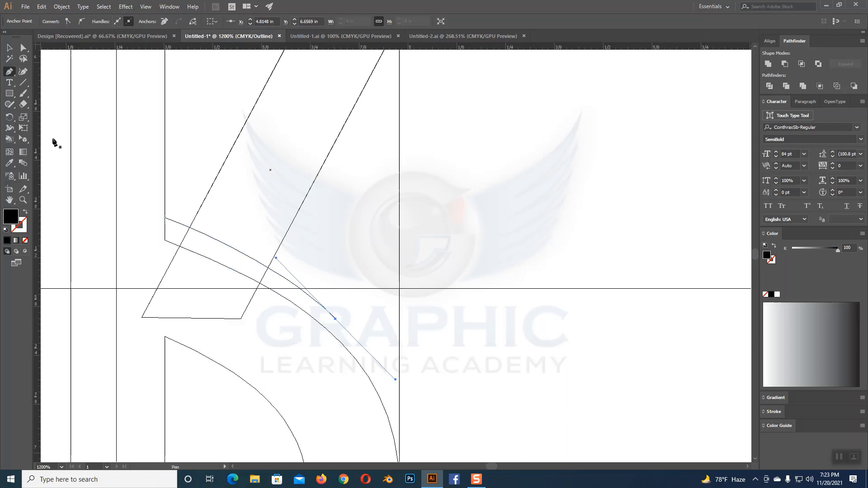
# - Lower the curve's start anchor slightly along the vertical bar's edge and adjust its end handle to follow the S contour
pyautogui.click(23, 47)
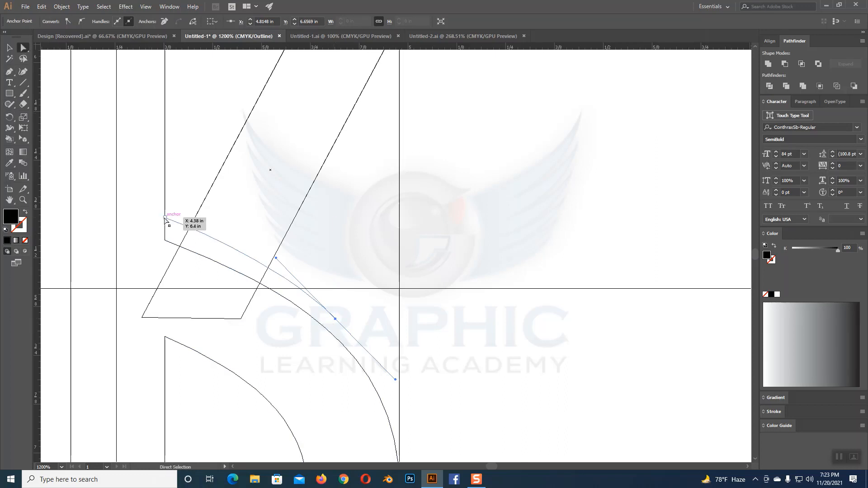
pyautogui.moveTo(164, 219); pyautogui.dragTo(164, 225)
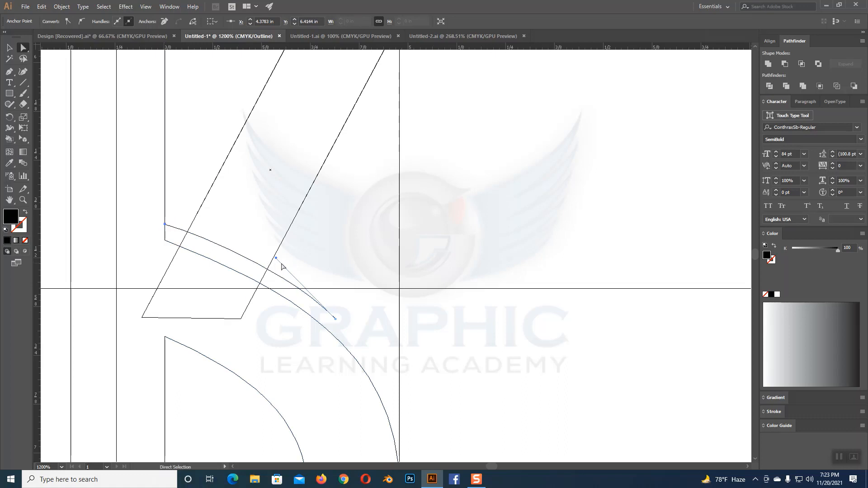
pyautogui.moveTo(278, 258); pyautogui.dragTo(265, 253)
# - Divide the slanted bar along the curved path with Pathfinder and ungroup the resulting pieces
pyautogui.click(15, 47)
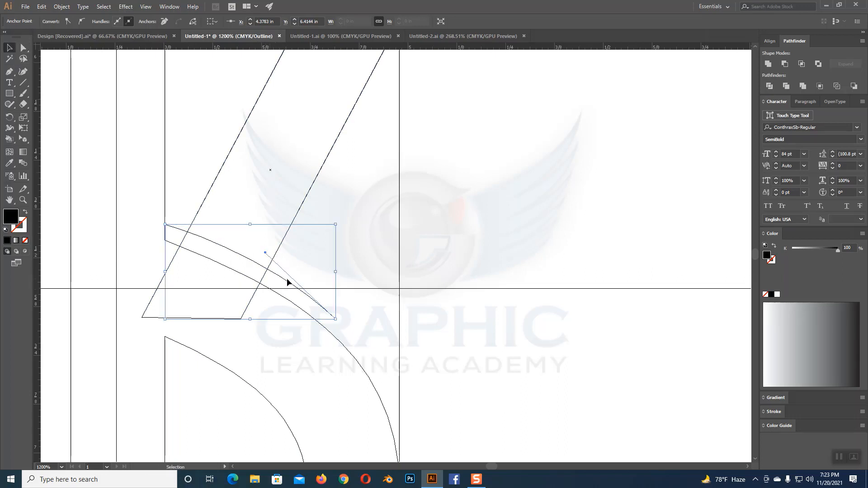
pyautogui.moveTo(346, 235); pyautogui.dragTo(262, 273)
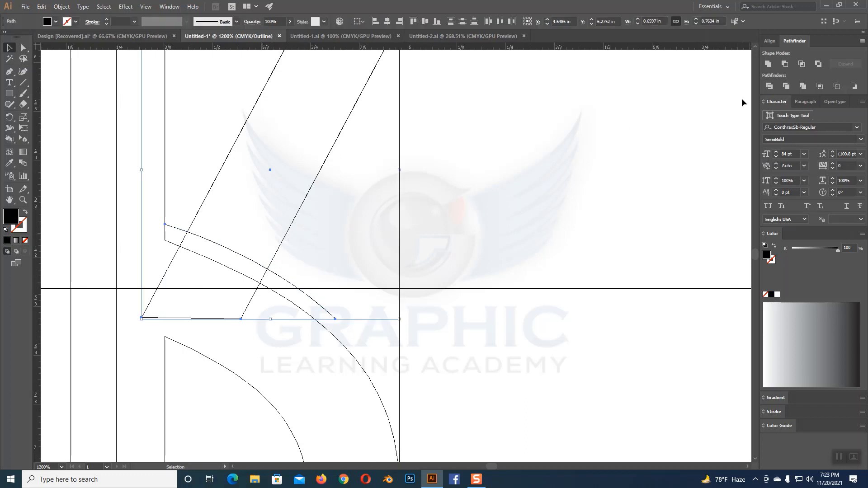
pyautogui.click(770, 86)
pyautogui.rightClick(278, 229)
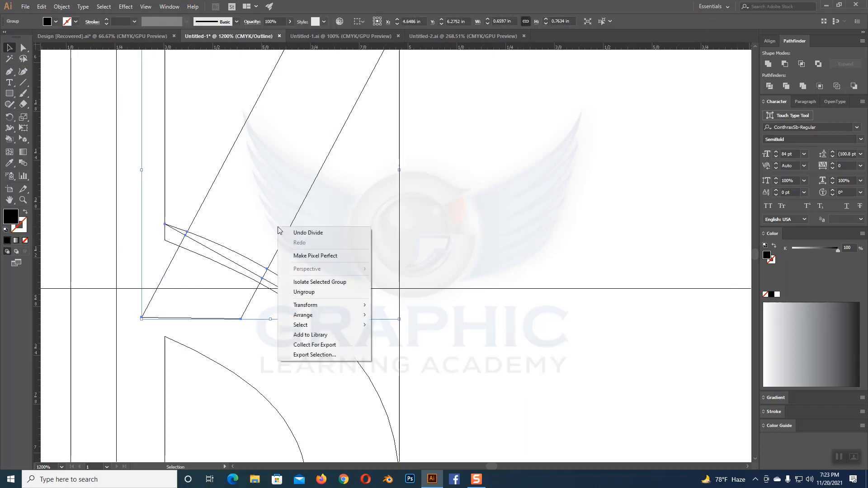
pyautogui.click(304, 292)
pyautogui.click(583, 193)
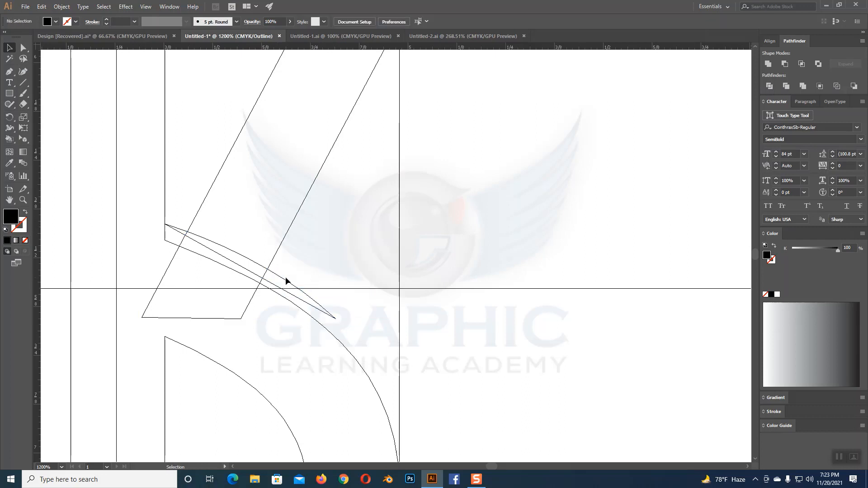
# - Delete the slanted bar's pieces below the curve and the leftover slivers, and return the display to GPU Preview
pyautogui.click(287, 283)
pyautogui.press('Delete')
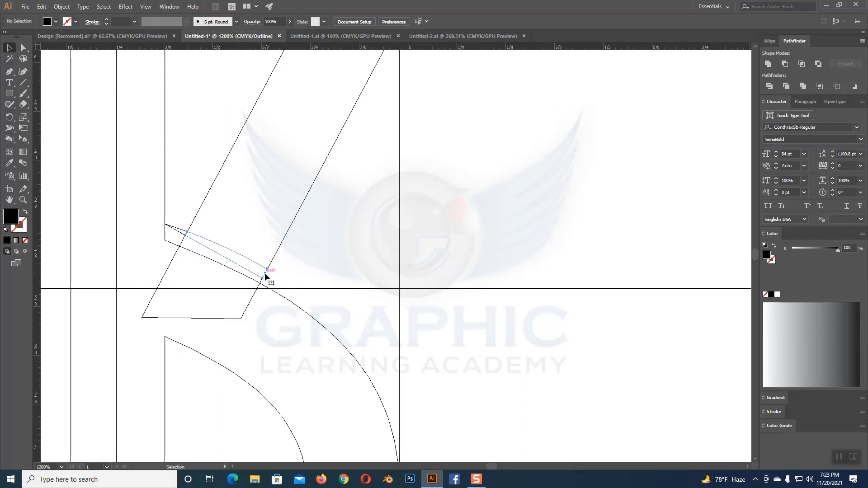
pyautogui.click(265, 273)
pyautogui.press('Delete')
pyautogui.click(193, 239)
pyautogui.press('Delete')
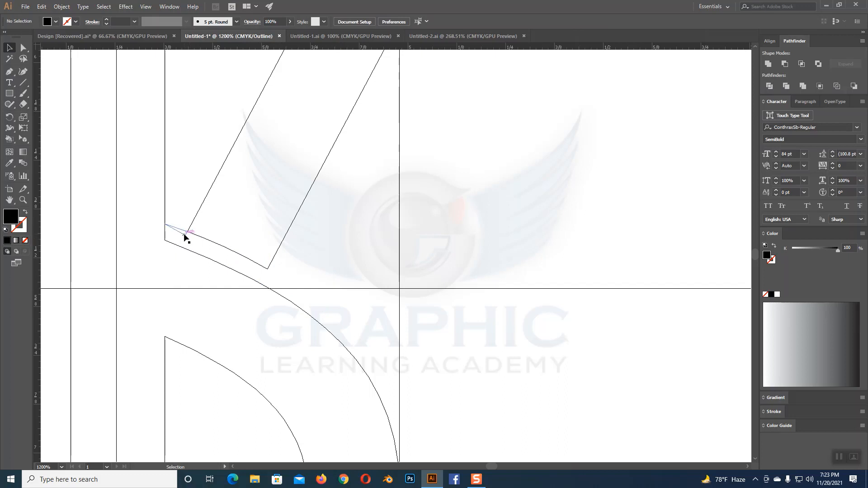
pyautogui.click(185, 235)
pyautogui.press('Delete')
pyautogui.click(146, 6)
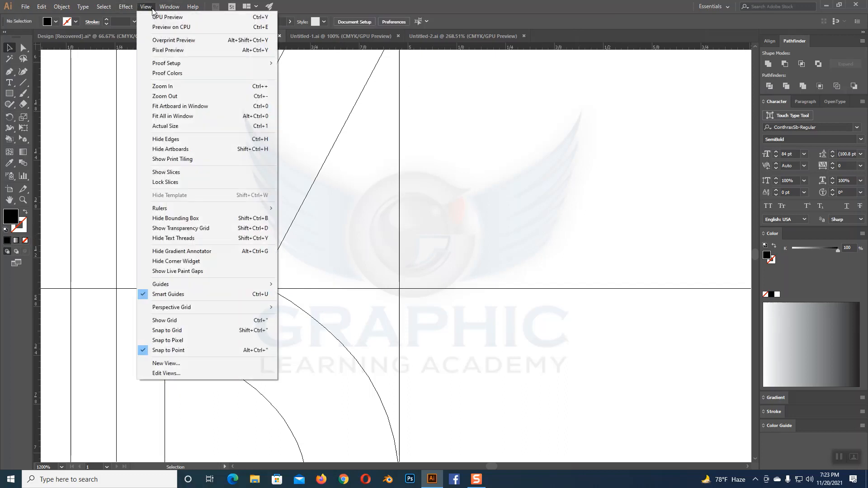
pyautogui.click(158, 17)
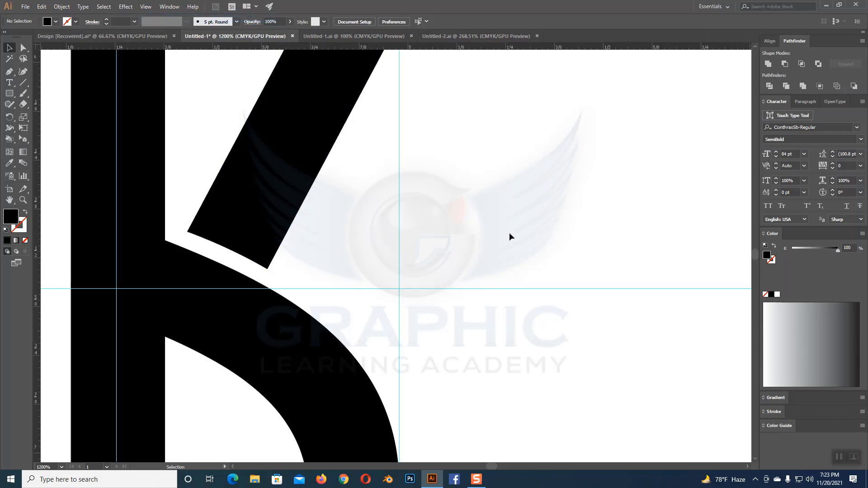
# - Draw a black crossbar about 0.87 in wide and 0.18 in high below the upper guide, across the vertical bar's top
pyautogui.press('p')
pyautogui.click(23, 199)
pyautogui.moveTo(330, 199); pyautogui.dragTo(188, 68)
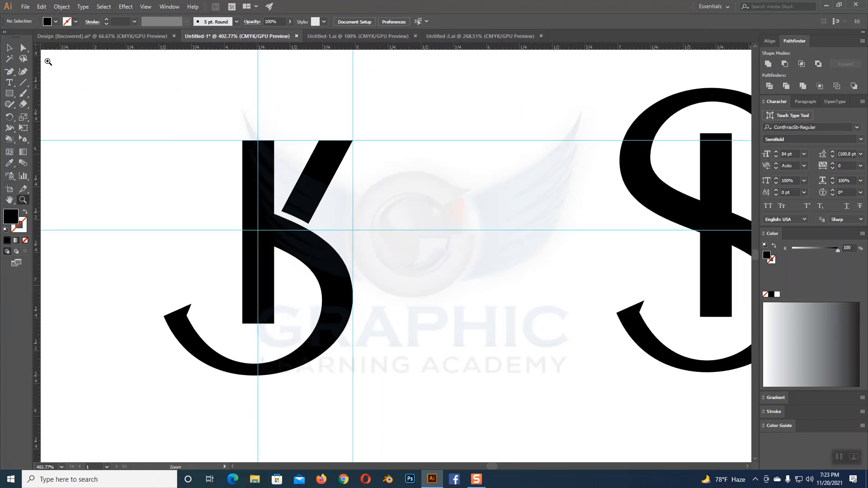
pyautogui.click(9, 47)
pyautogui.click(10, 94)
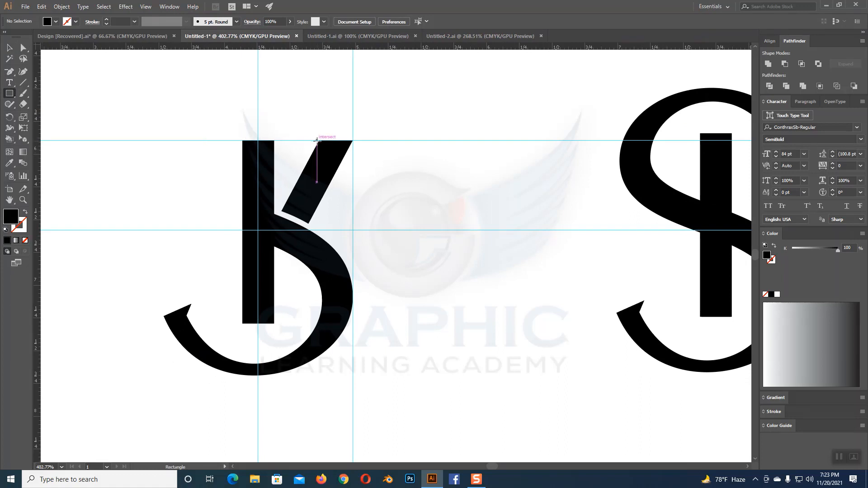
pyautogui.moveTo(314, 141); pyautogui.dragTo(200, 163)
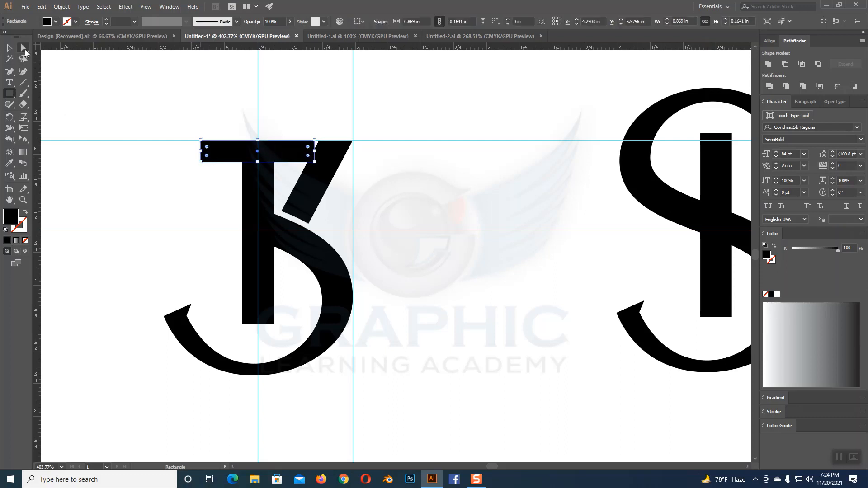
pyautogui.click(10, 48)
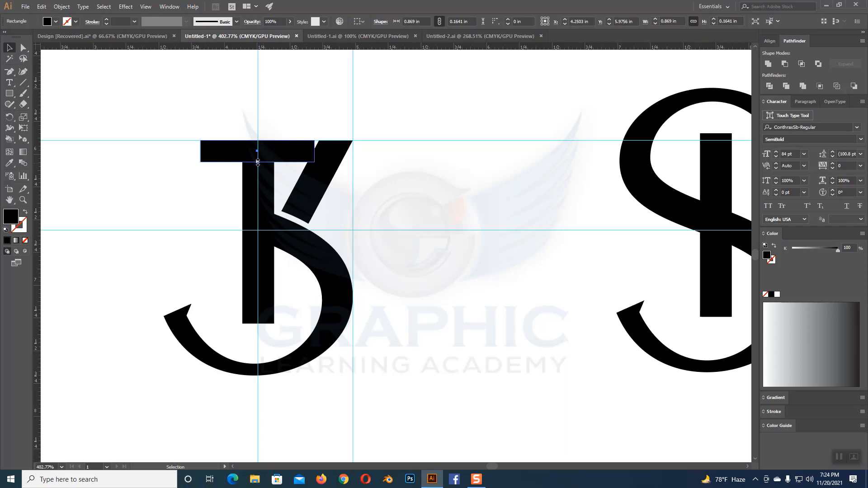
pyautogui.moveTo(258, 162); pyautogui.dragTo(258, 163)
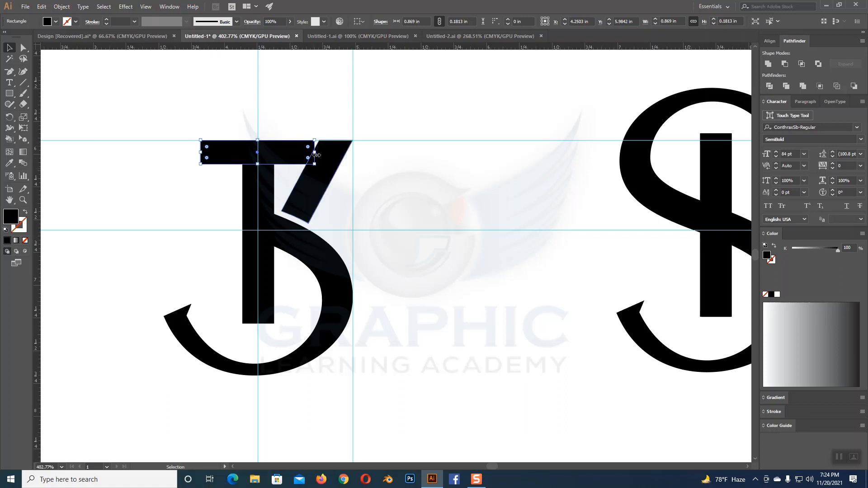
# - Shift the crossbar's lower-right anchor left until its end runs parallel to the slanted arm
pyautogui.click(23, 48)
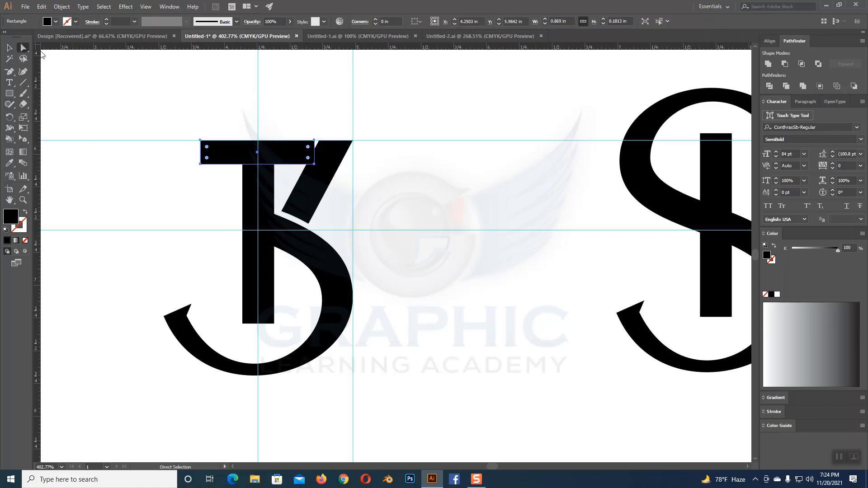
pyautogui.click(315, 165)
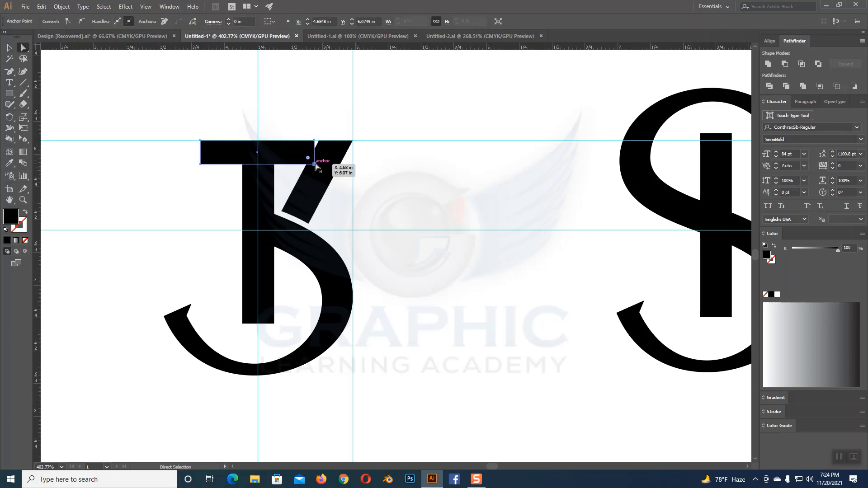
pyautogui.press('Left')
pyautogui.press('Left')
pyautogui.press('Left')
pyautogui.press('Left')
pyautogui.press('Left')
pyautogui.press('Left')
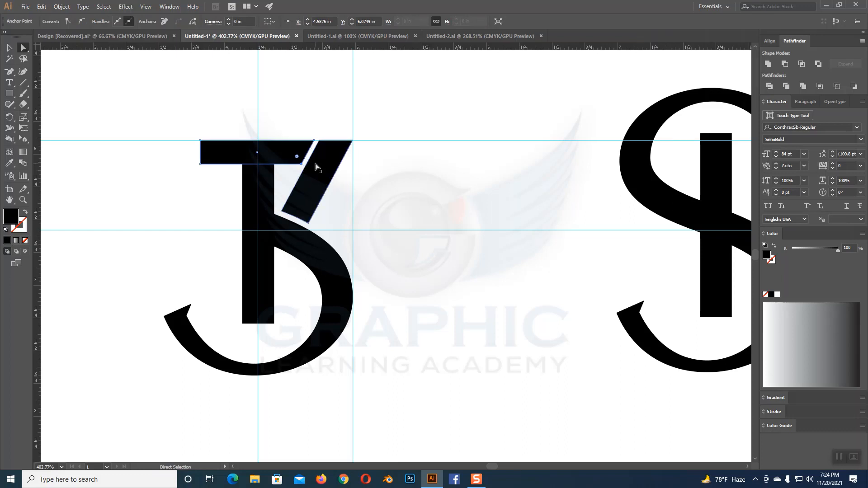
pyautogui.click(9, 47)
pyautogui.click(408, 99)
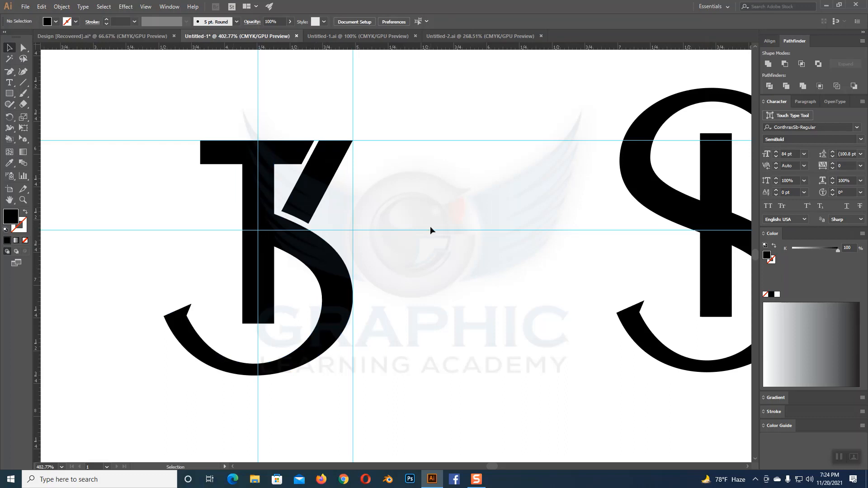
# - Move the letter R to the empty area left of the monogram and convert it to outlines
pyautogui.click(23, 200)
pyautogui.moveTo(477, 296); pyautogui.dragTo(335, 138)
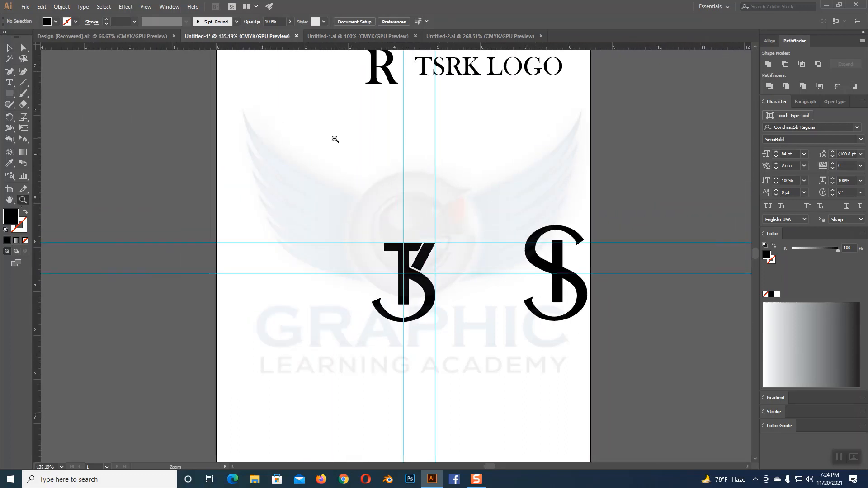
pyautogui.click(9, 48)
pyautogui.moveTo(378, 76); pyautogui.dragTo(294, 251)
pyautogui.rightClick(302, 245)
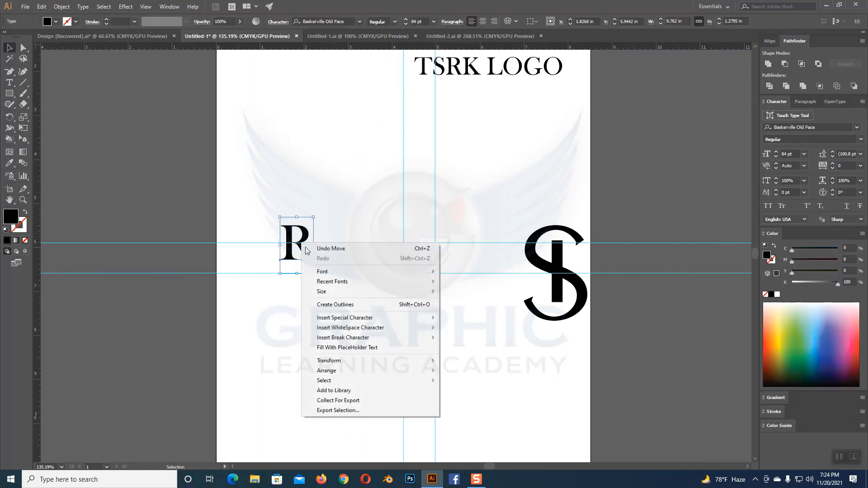
pyautogui.click(324, 304)
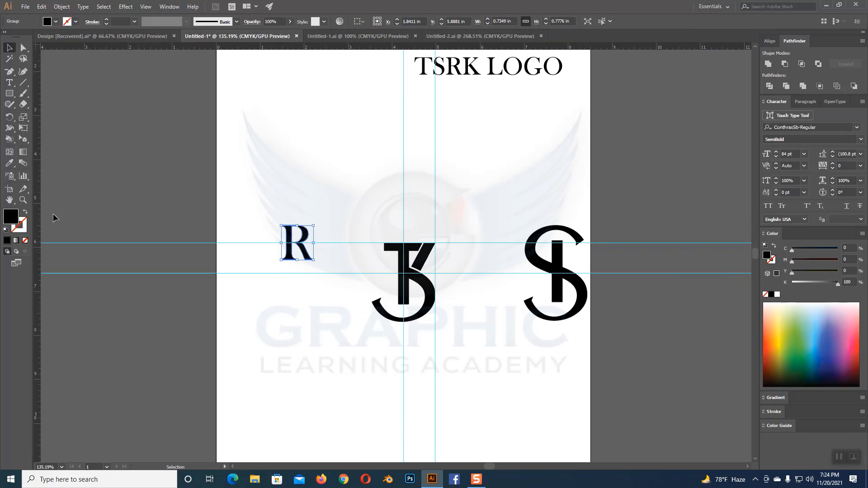
# - Divide the outlined R with a vertical line about 0.65 in long just right of its stem, and ungroup the pieces
pyautogui.press('z')
pyautogui.moveTo(306, 241); pyautogui.dragTo(576, 402)
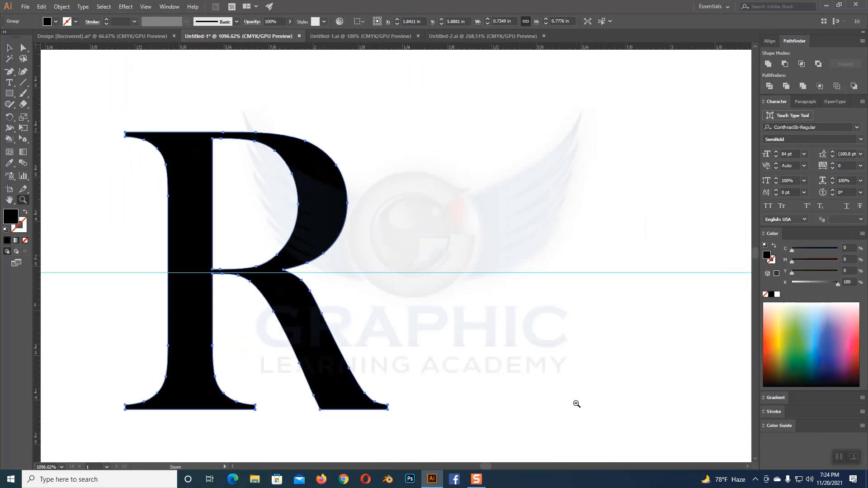
pyautogui.click(23, 82)
pyautogui.moveTo(220, 119); pyautogui.dragTo(220, 352)
pyautogui.click(9, 47)
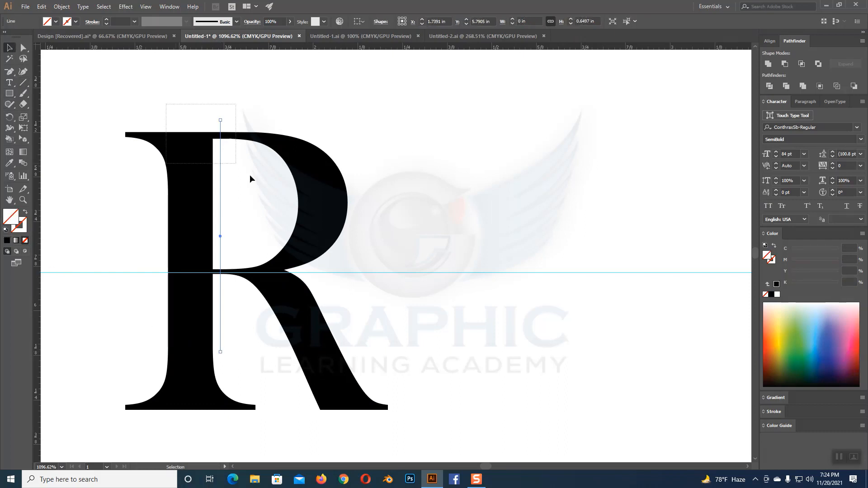
pyautogui.hotkey('ctrl', 'a')
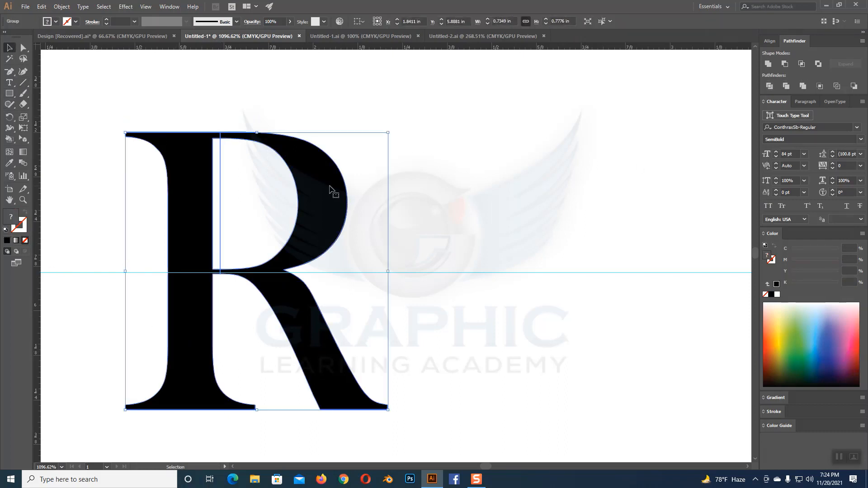
pyautogui.rightClick(329, 187)
pyautogui.click(359, 251)
pyautogui.click(514, 199)
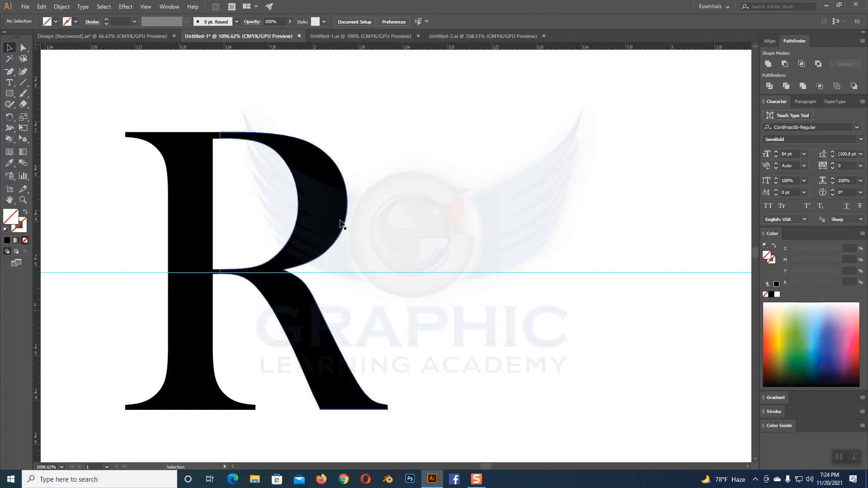
# - Move the R's bowl and leg away to the right and delete the stem with its leftover pieces
pyautogui.moveTo(340, 223); pyautogui.dragTo(448, 222)
pyautogui.moveTo(150, 99); pyautogui.dragTo(298, 397)
pyautogui.press('Delete')
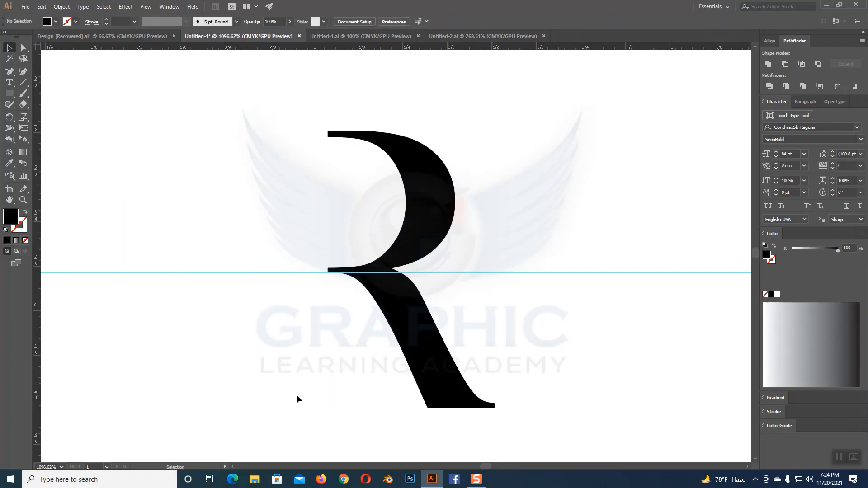
pyautogui.click(23, 201)
pyautogui.moveTo(434, 303); pyautogui.dragTo(339, 199)
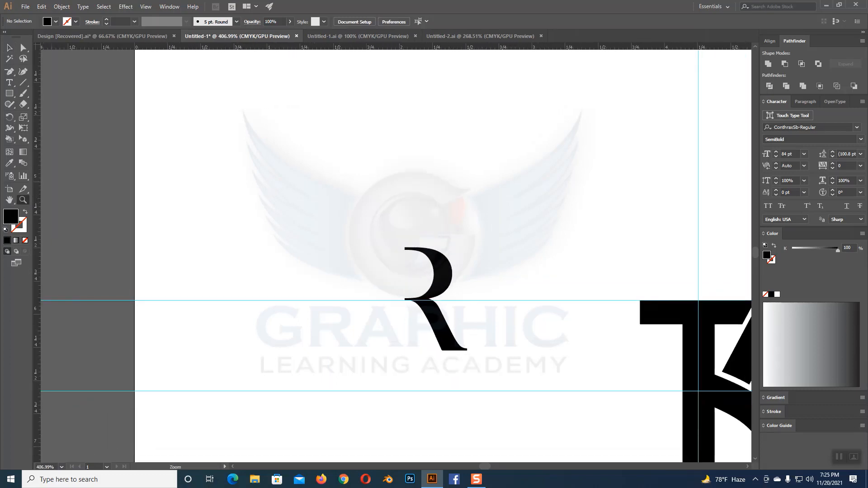
# - Reflect the R's bowl-and-leg piece horizontally across the vertical line through its left endpoints
pyautogui.click(9, 48)
pyautogui.click(435, 315)
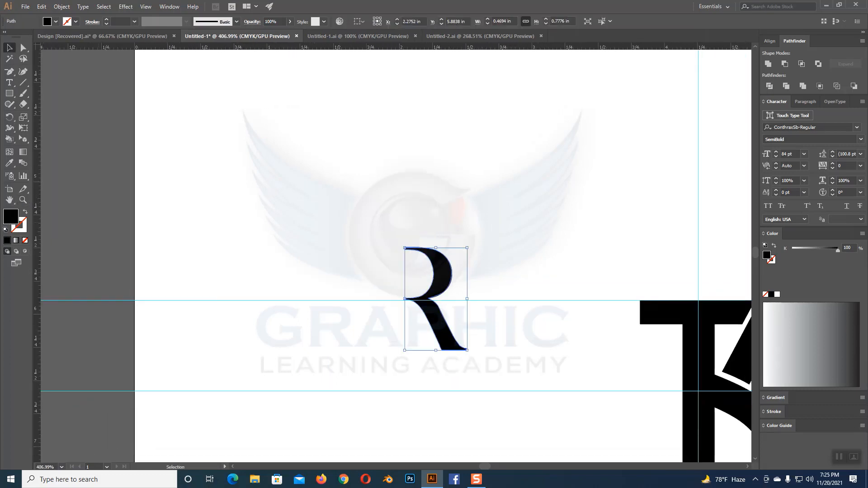
pyautogui.click(12, 121)
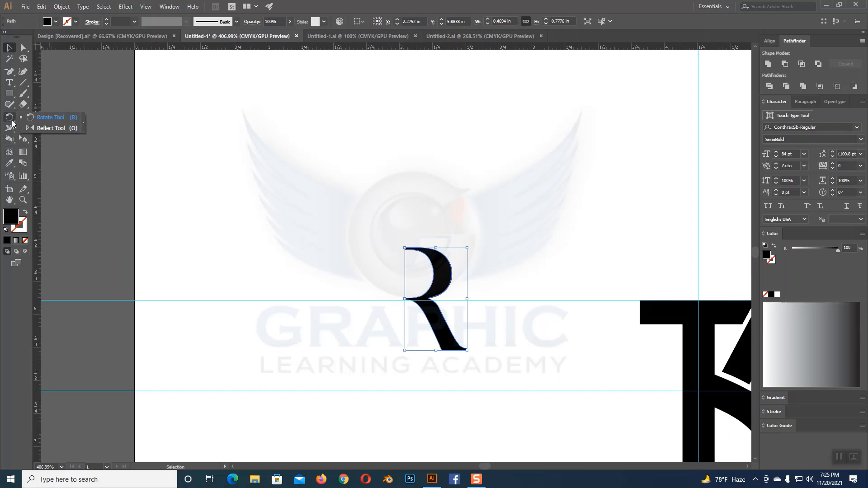
pyautogui.click(49, 128)
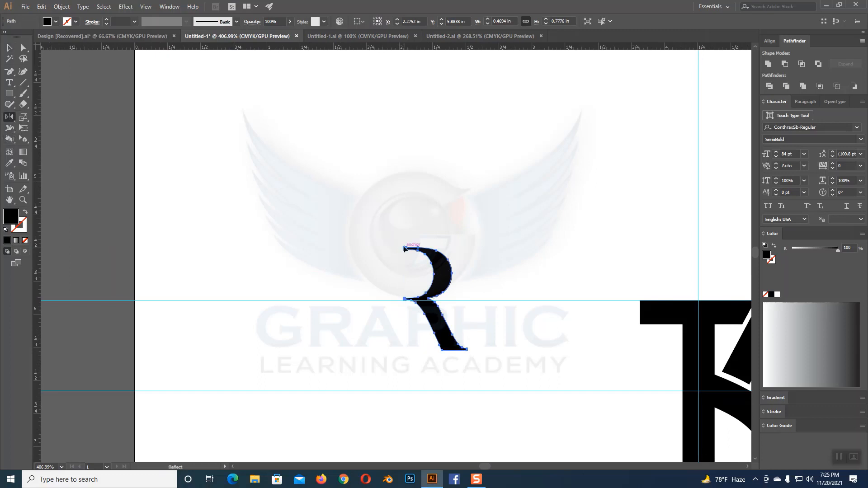
pyautogui.click(404, 300)
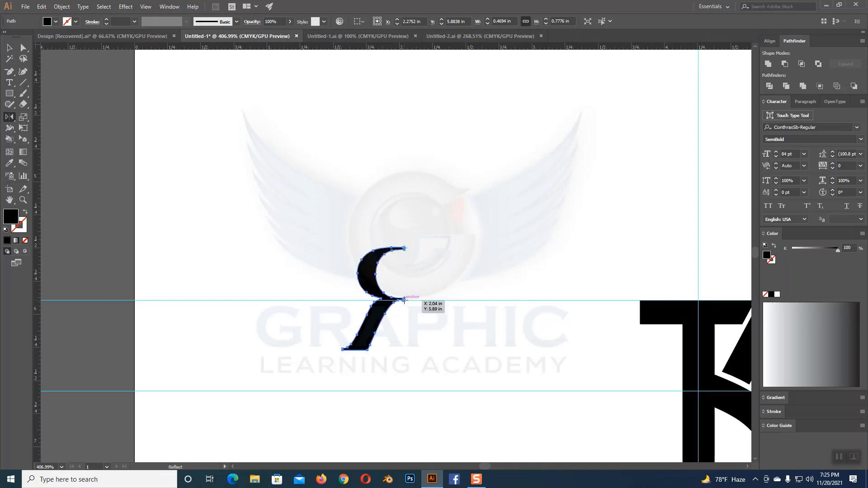
pyautogui.click(9, 48)
# - Enlarge the mirrored R to about 0.72 by 1.2 in and place it below the crossbar against the vertical bar's left side
pyautogui.scroll(-3, 526, 330)
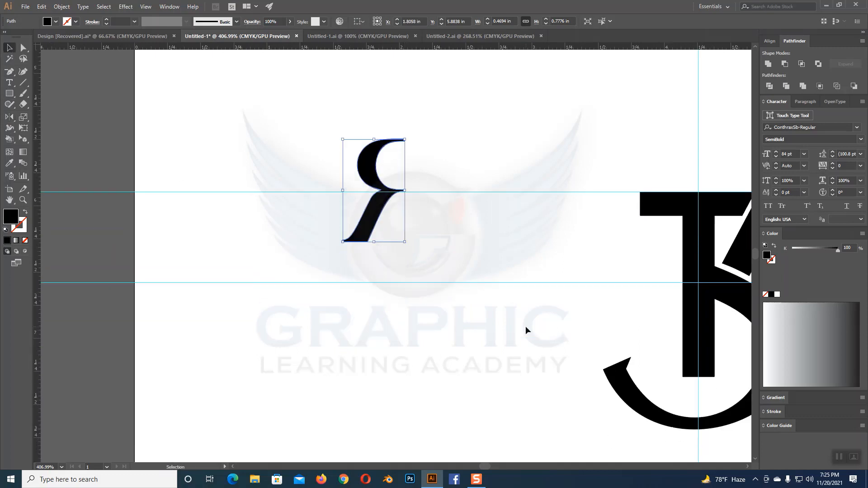
pyautogui.moveTo(406, 244); pyautogui.dragTo(440, 299)
pyautogui.moveTo(400, 240); pyautogui.dragTo(642, 319)
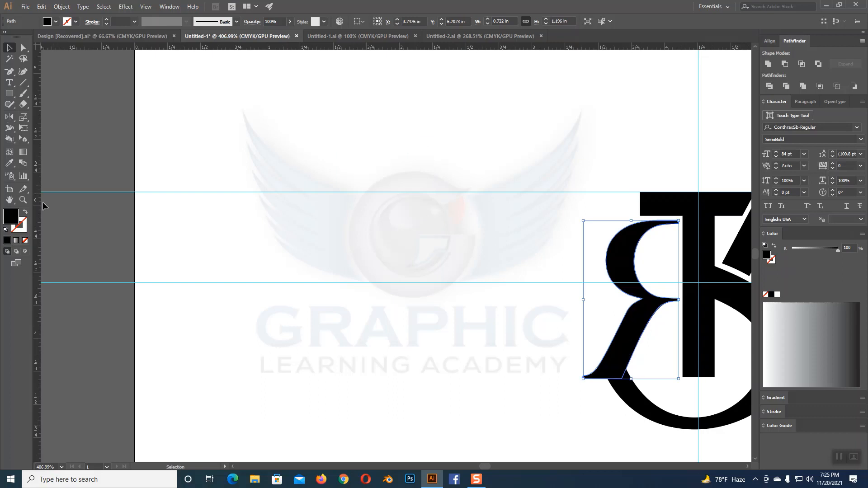
pyautogui.click(23, 199)
pyautogui.moveTo(479, 330); pyautogui.dragTo(442, 296)
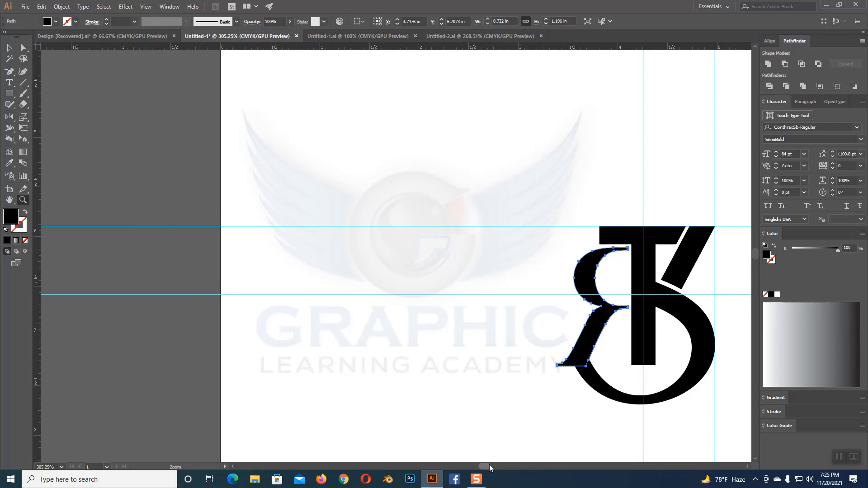
pyautogui.moveTo(534, 415); pyautogui.dragTo(274, 382)
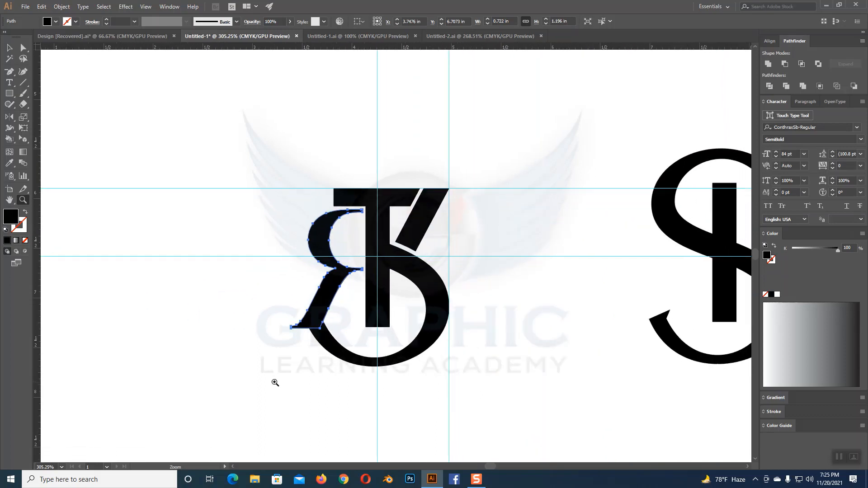
pyautogui.click(9, 47)
pyautogui.click(235, 113)
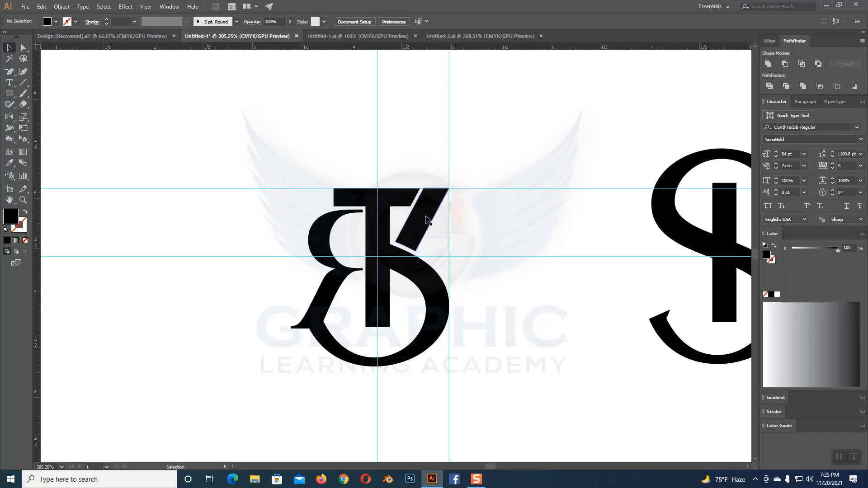
# - Reduce the mirrored R to about 0.63 by 1.04 in and set it beside the vertical bar
pyautogui.click(323, 306)
pyautogui.click(338, 322)
pyautogui.click(325, 311)
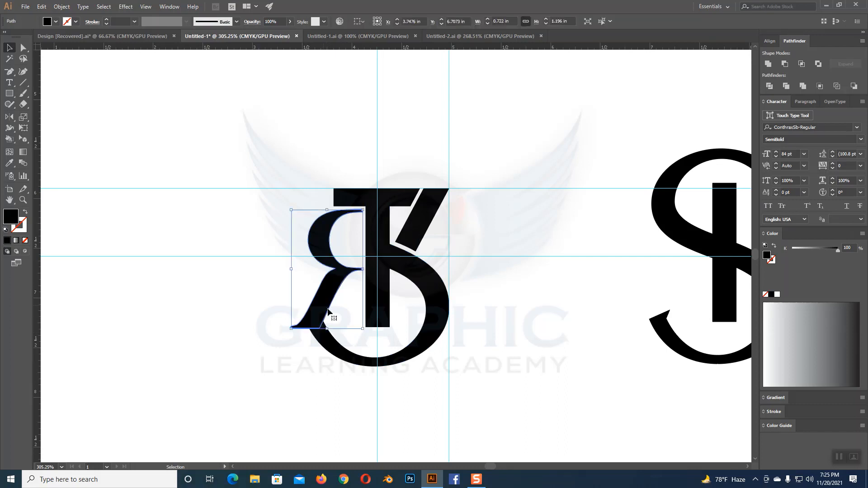
pyautogui.moveTo(362, 327); pyautogui.dragTo(354, 321)
pyautogui.moveTo(326, 284); pyautogui.dragTo(335, 282)
pyautogui.click(492, 352)
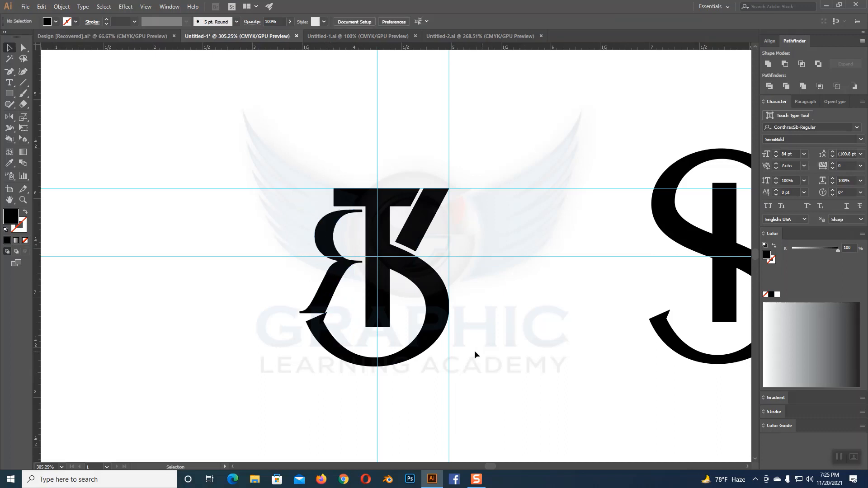
# - Enlarge the mirrored R to about 0.75 by 1.24 in and position it with a slight gap left of the vertical bar
pyautogui.click(339, 290)
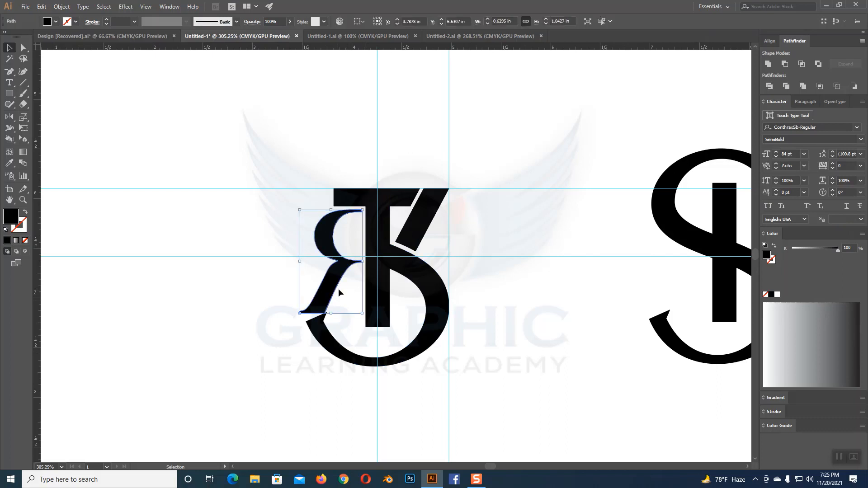
pyautogui.moveTo(361, 313); pyautogui.dragTo(374, 333)
pyautogui.moveTo(344, 306); pyautogui.dragTo(333, 302)
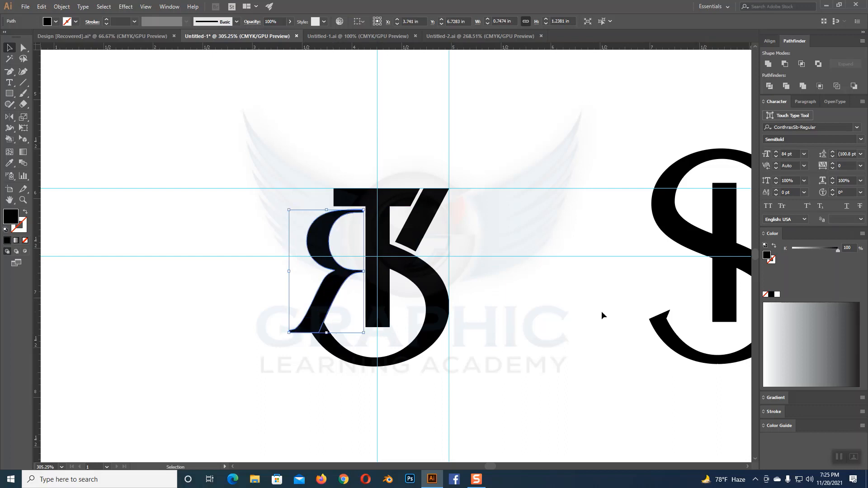
pyautogui.press('Left')
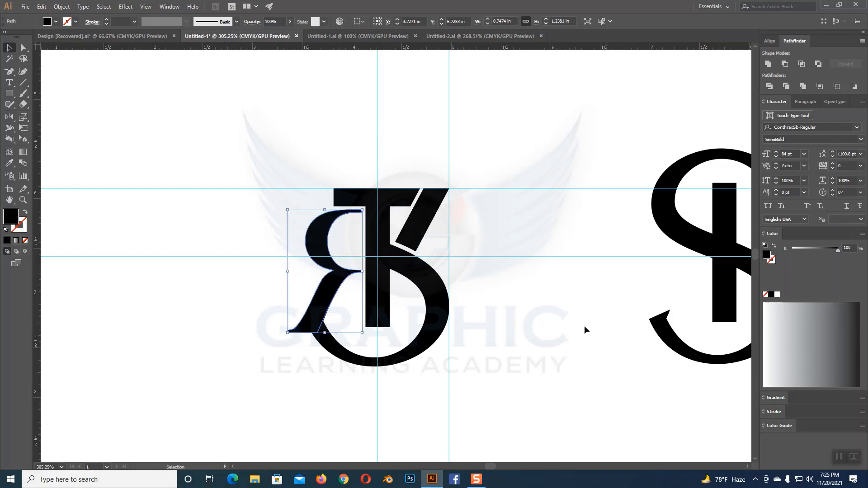
pyautogui.click(584, 327)
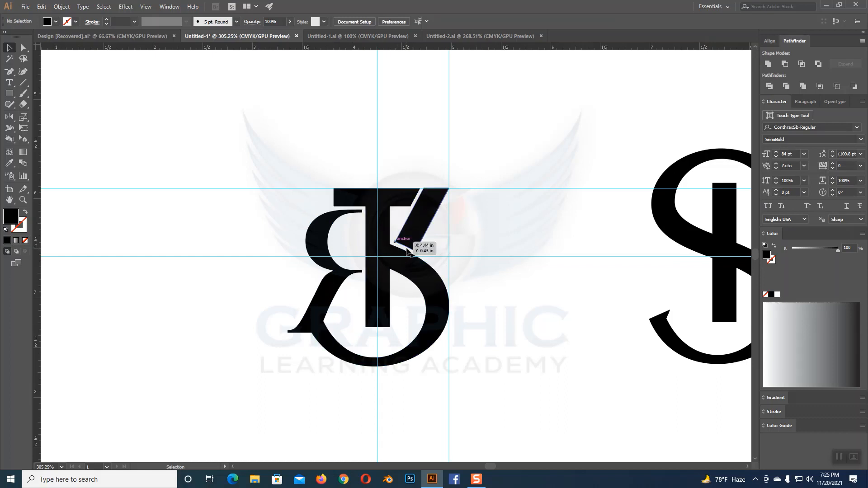
# - Select the mirrored R and switch the artwork to outline display
pyautogui.click(319, 333)
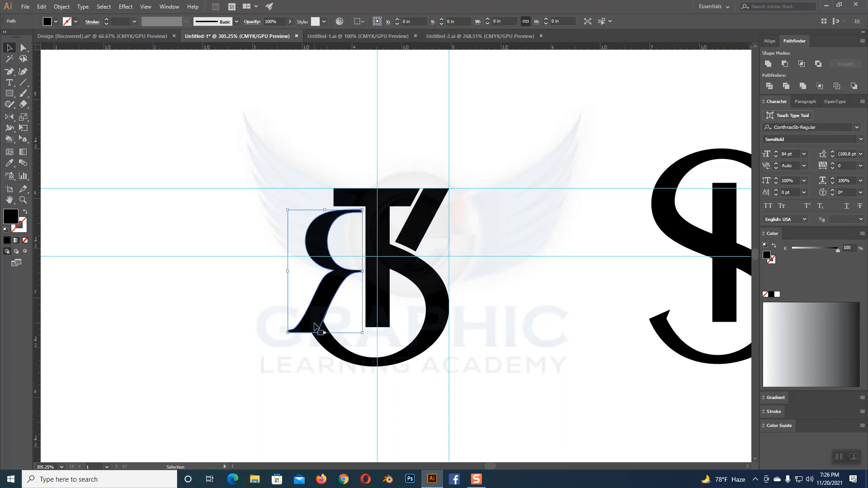
pyautogui.click(328, 352)
pyautogui.click(320, 308)
pyautogui.click(142, 8)
pyautogui.click(159, 18)
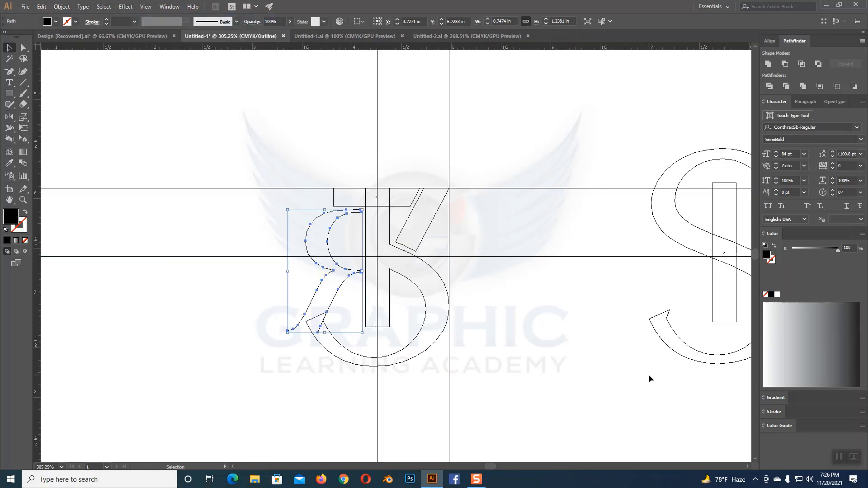
# - Draw an open angled path about 0.17 by 0.16 in, slightly offset around the lower-right corner of the R's leg
pyautogui.click(24, 201)
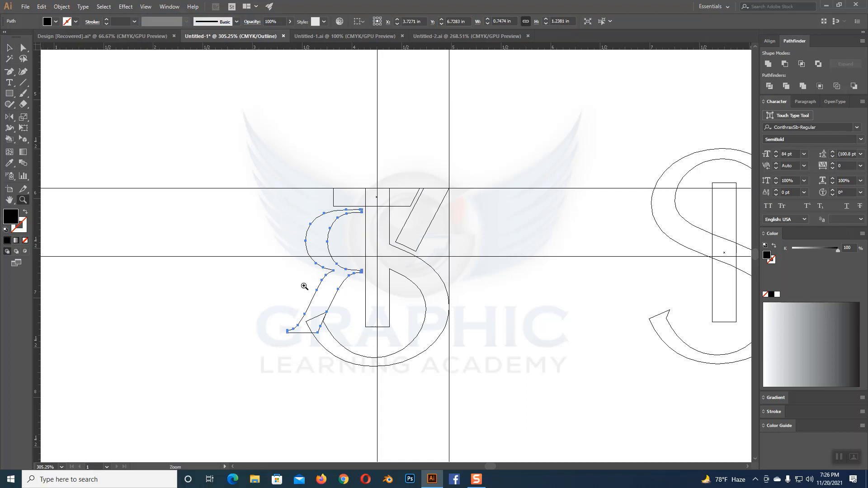
pyautogui.moveTo(419, 296); pyautogui.dragTo(477, 344)
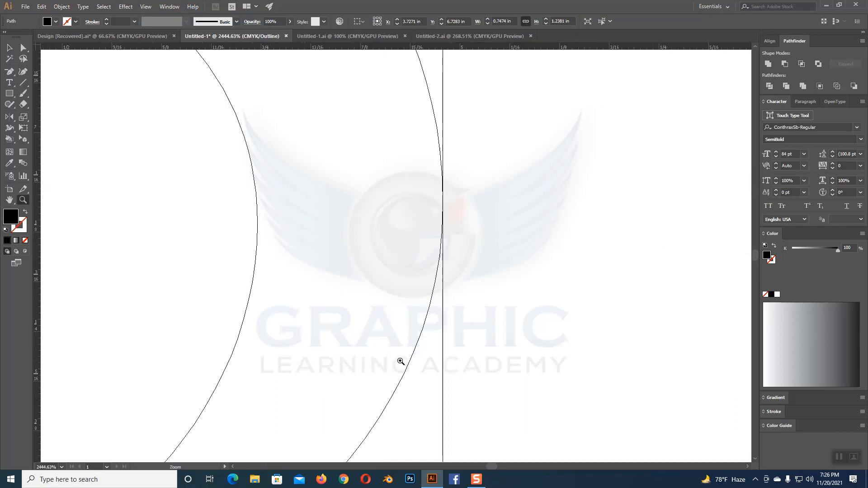
pyautogui.moveTo(401, 362); pyautogui.dragTo(269, 239)
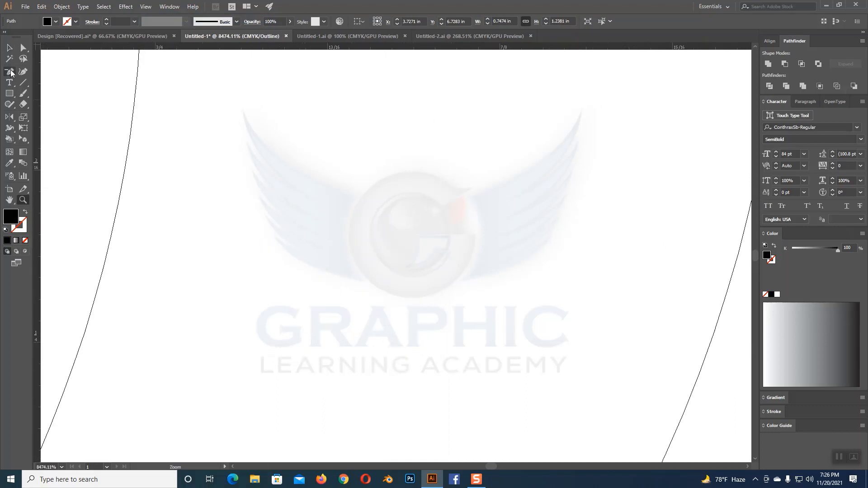
pyautogui.click(9, 50)
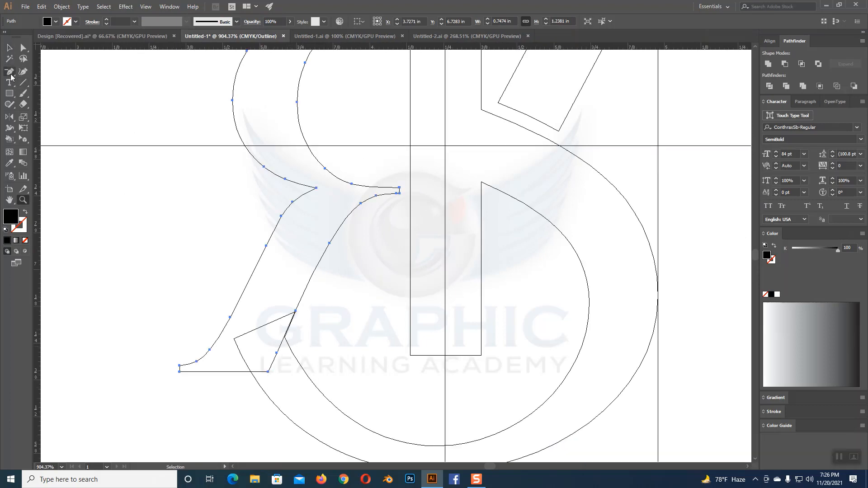
pyautogui.moveTo(9, 72); pyautogui.dragTo(36, 71)
pyautogui.click(292, 332)
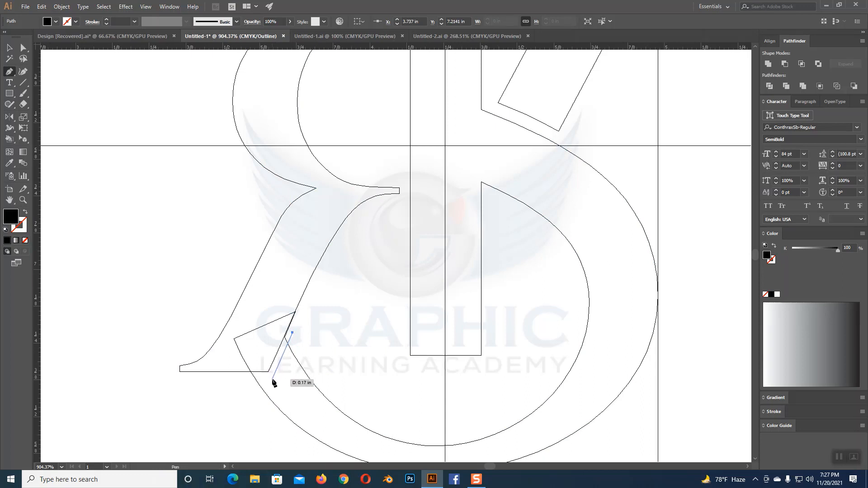
pyautogui.moveTo(272, 378); pyautogui.dragTo(240, 380)
pyautogui.click(241, 379)
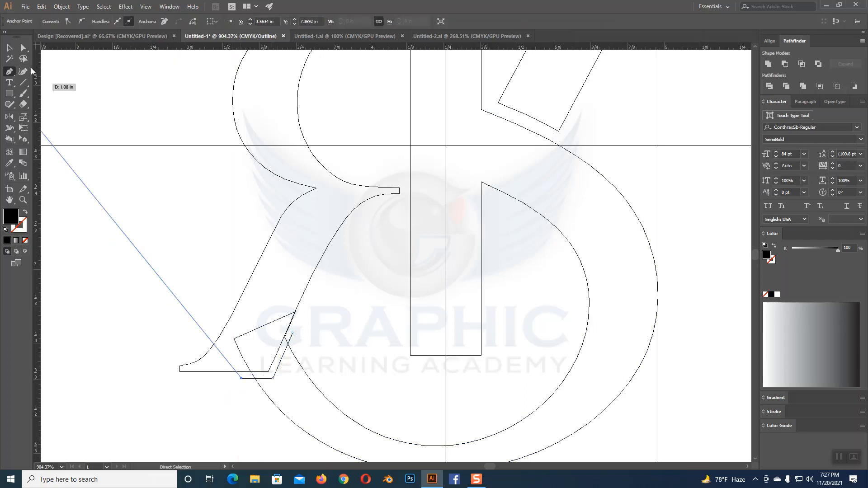
pyautogui.click(10, 47)
# - Divide the S and vertical bar shape with the angled path and ungroup the resulting pieces
pyautogui.click(267, 365)
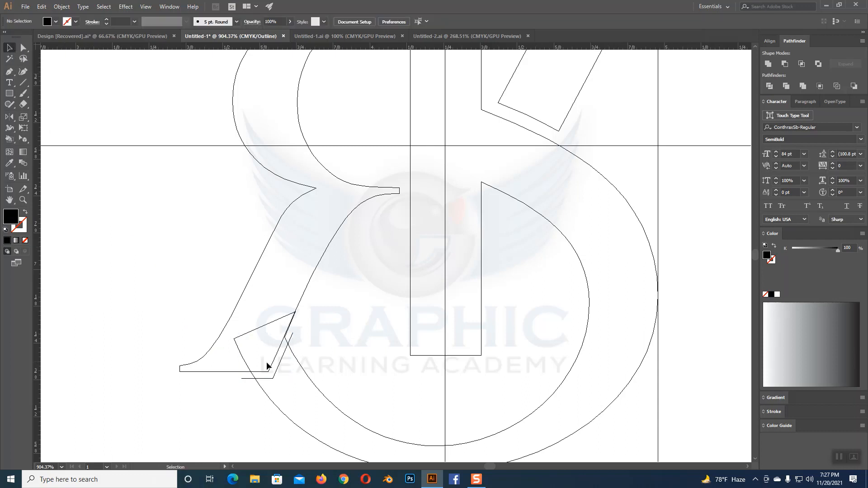
pyautogui.click(288, 344)
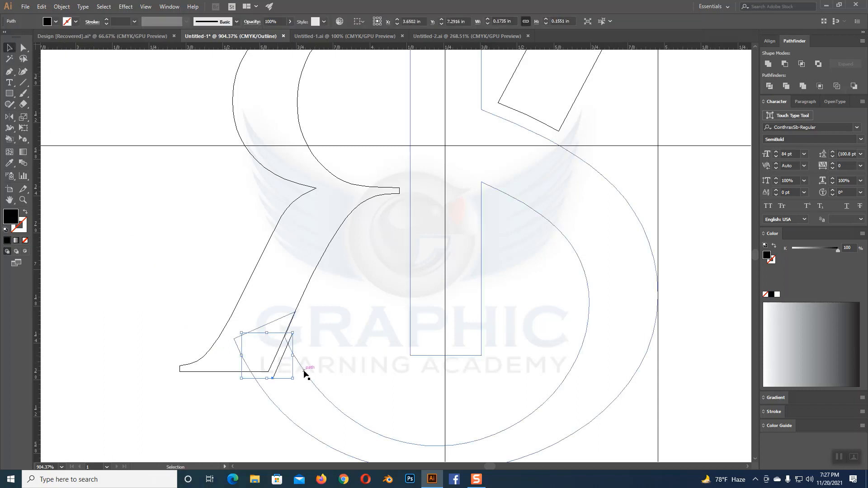
pyautogui.keyDown('shift'); pyautogui.click(305, 375); pyautogui.keyUp('shift')
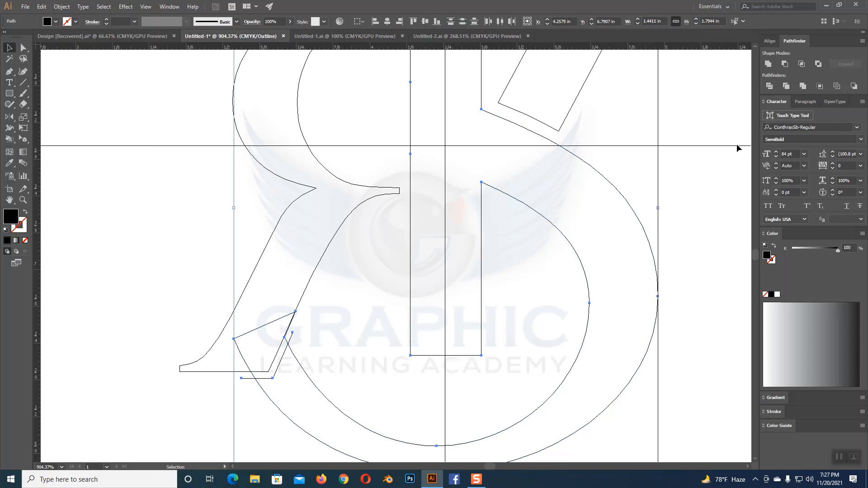
pyautogui.click(770, 86)
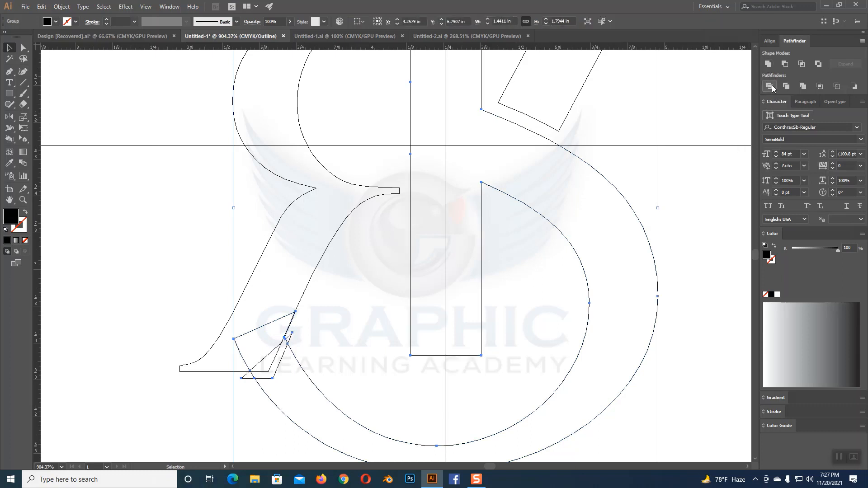
pyautogui.rightClick(309, 378)
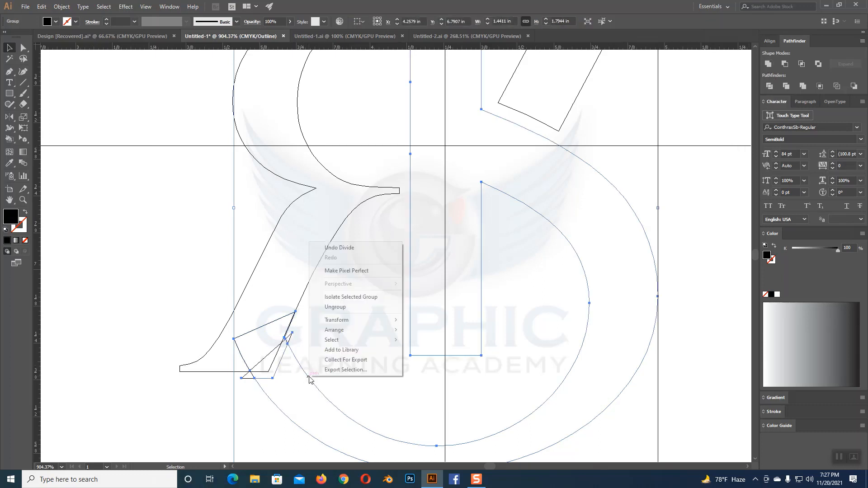
pyautogui.click(330, 307)
pyautogui.click(179, 291)
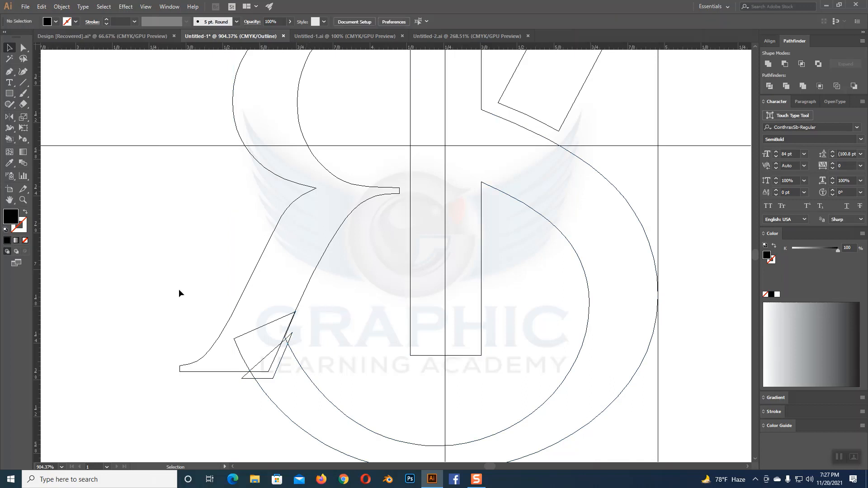
# - Delete the S tip and leftover pieces overlapping the R's leg, leaving a gap between the two letters
pyautogui.click(265, 326)
pyautogui.press('Delete')
pyautogui.click(285, 343)
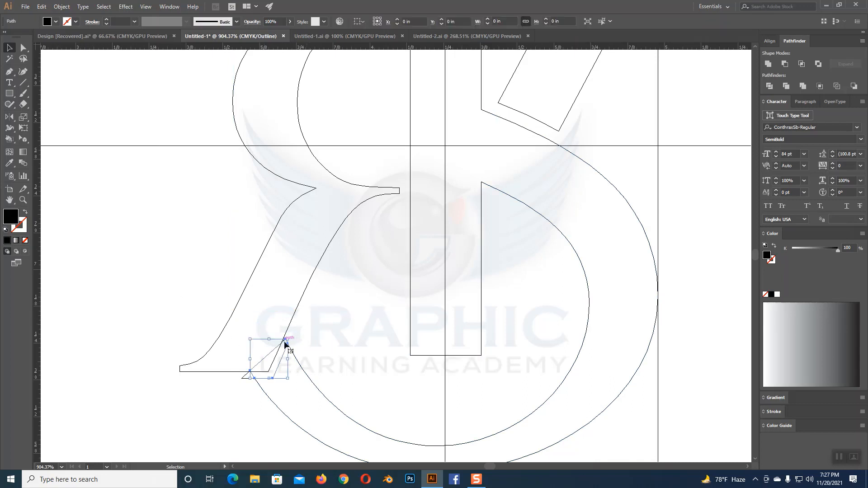
pyautogui.press('Delete')
pyautogui.click(251, 378)
pyautogui.press('Delete')
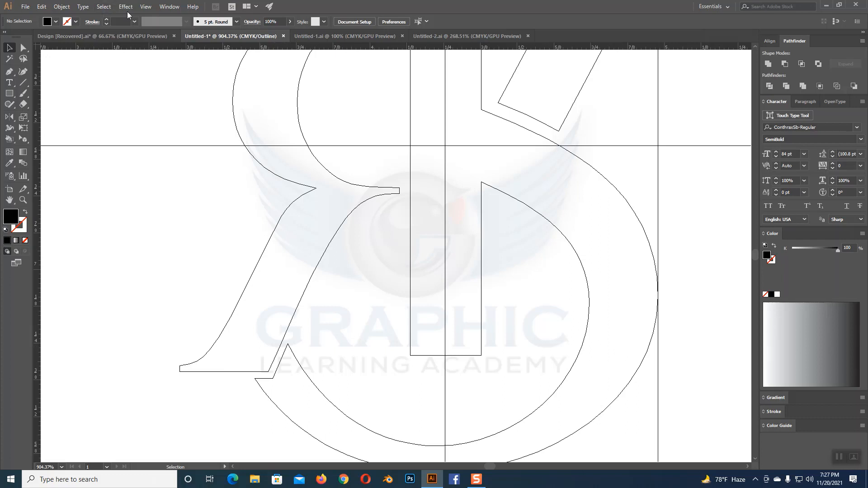
# - Return the artwork to GPU preview and select the joined vertical bar and S shape
pyautogui.click(145, 7)
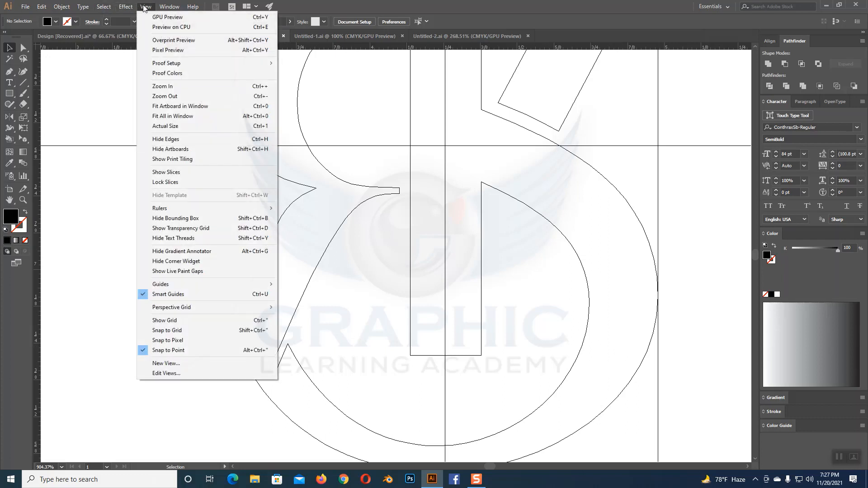
pyautogui.click(163, 18)
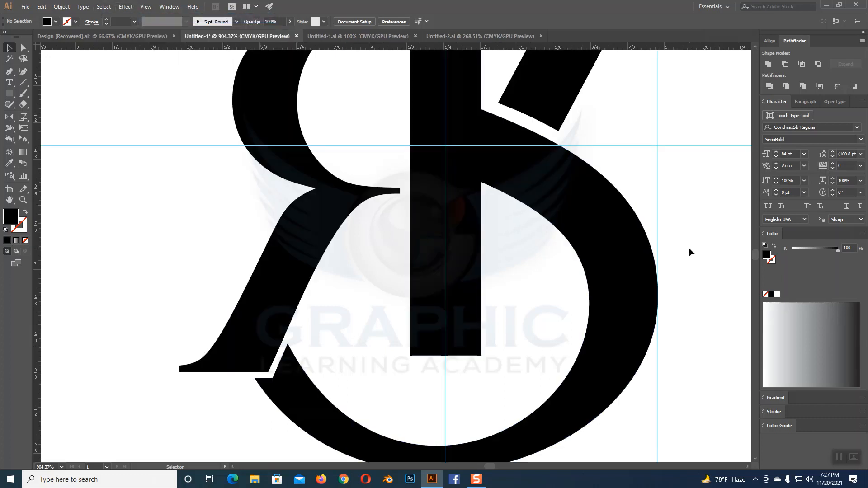
pyautogui.click(23, 199)
pyautogui.keyDown('alt'); pyautogui.click(400, 358); pyautogui.keyUp('alt')
pyautogui.moveTo(331, 289); pyautogui.dragTo(287, 255)
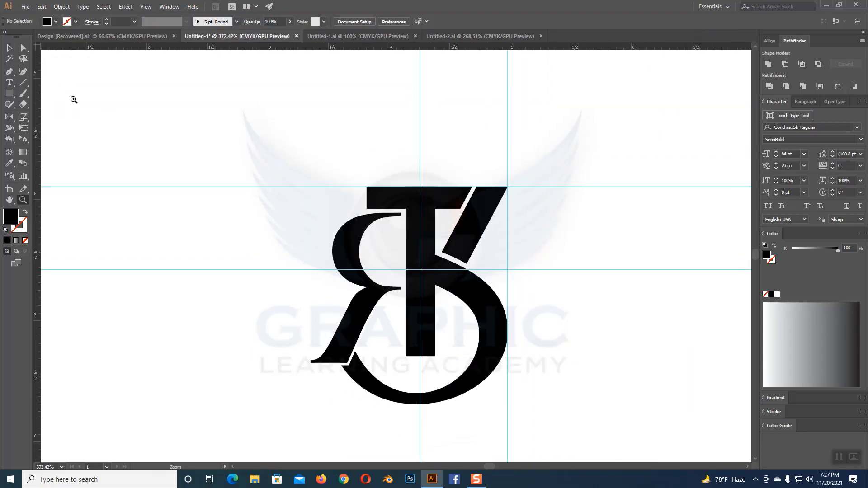
pyautogui.click(9, 47)
pyautogui.click(432, 290)
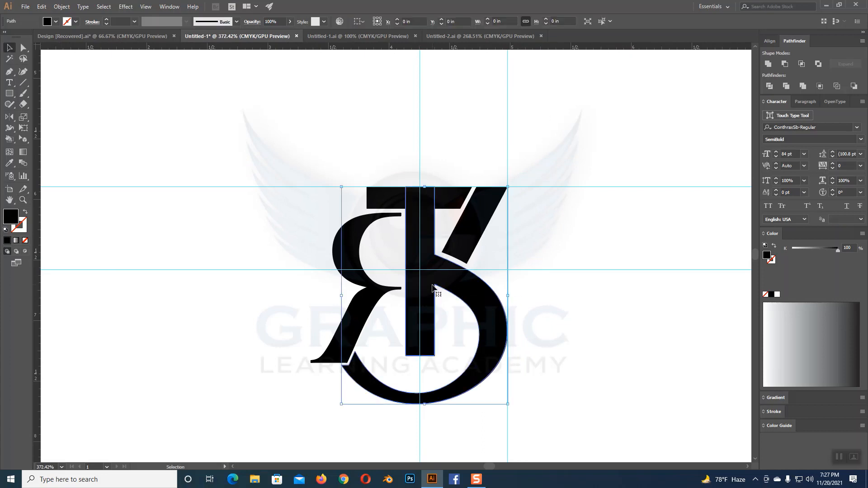
# - Unite the T crossbar with the joined vertical bar and S shape into a single shape
pyautogui.click(582, 183)
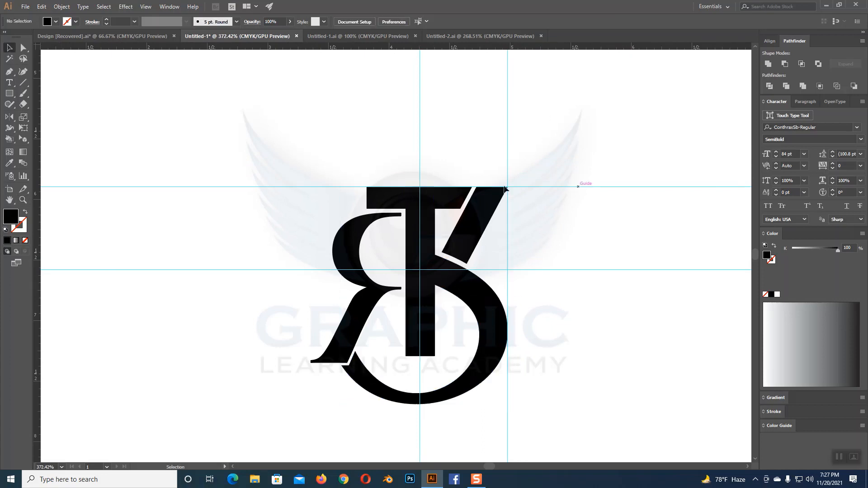
pyautogui.click(443, 205)
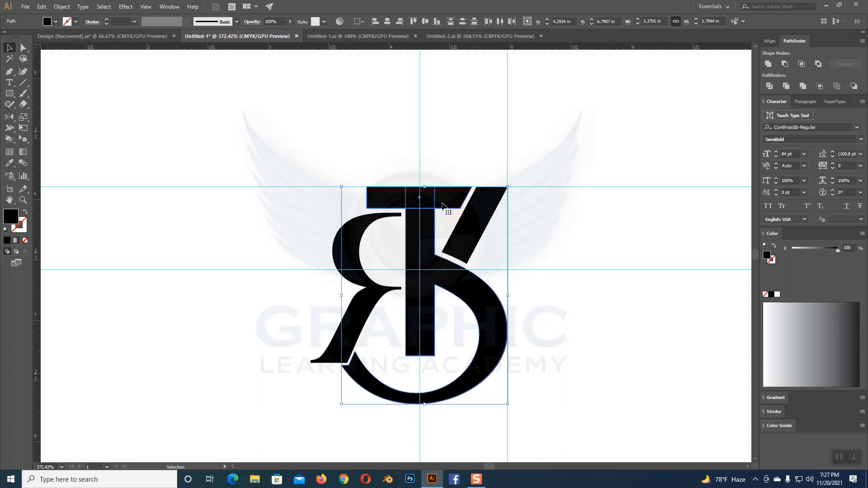
pyautogui.click(767, 64)
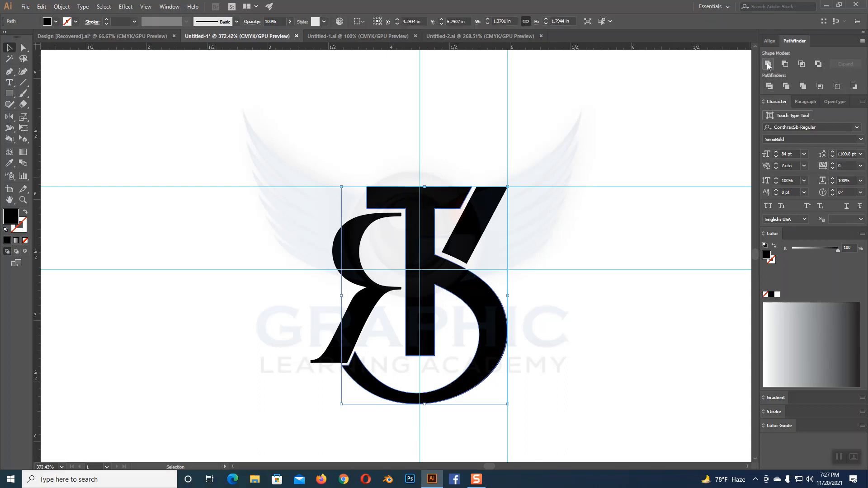
pyautogui.click(583, 218)
pyautogui.click(482, 233)
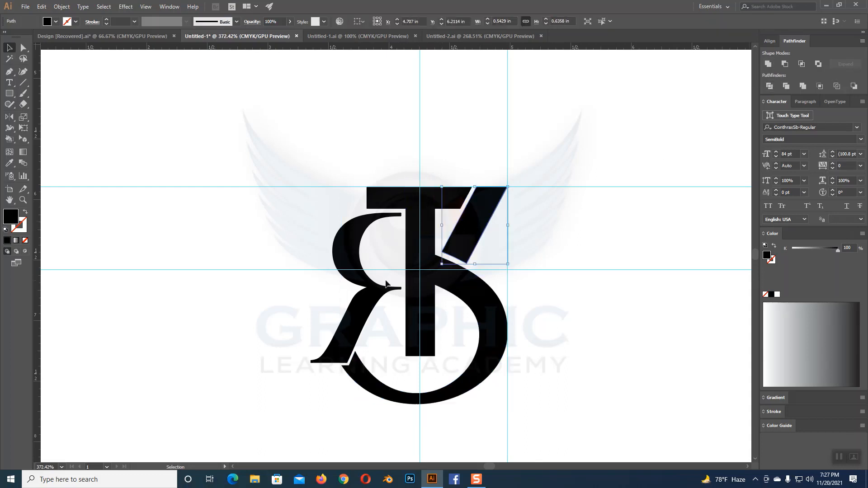
pyautogui.click(374, 293)
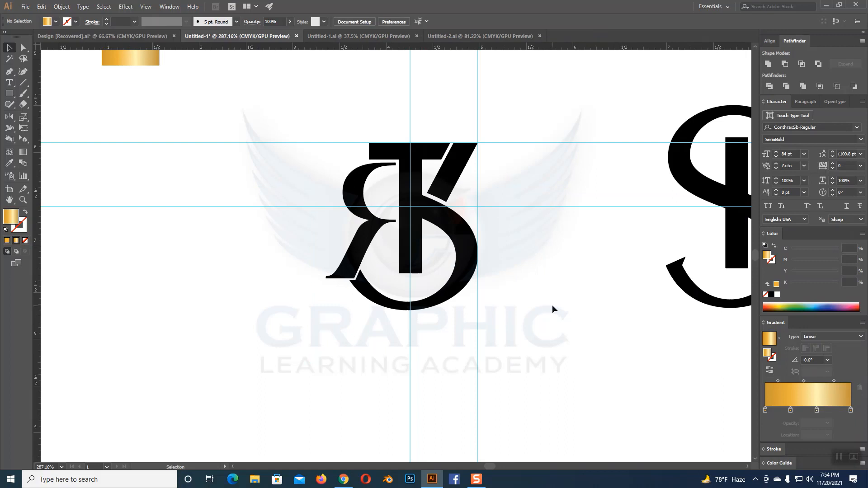
# - Extend the T crossbar's left end outward until it lines up with the outer edge of the R's bowl
pyautogui.scroll(3, 553, 305)
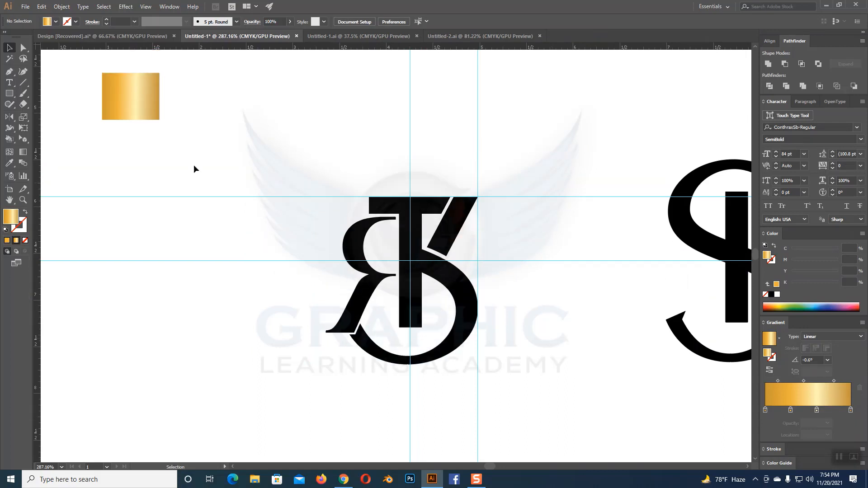
pyautogui.click(128, 110)
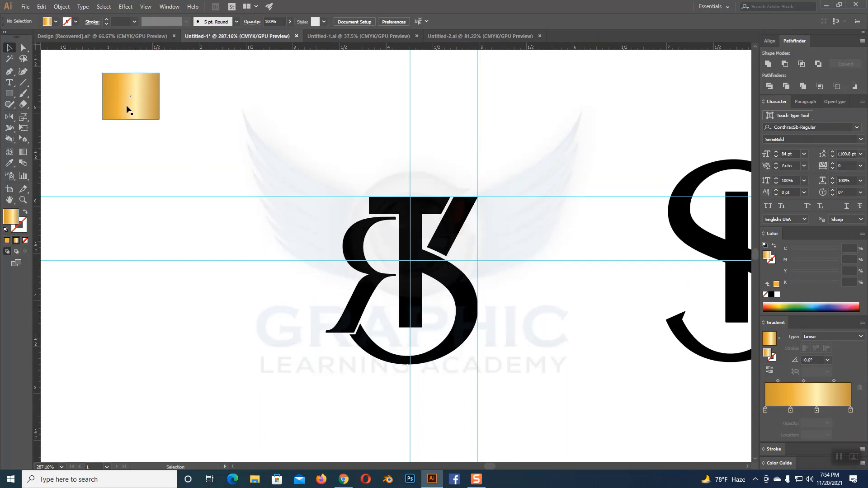
pyautogui.click(408, 215)
pyautogui.press('a')
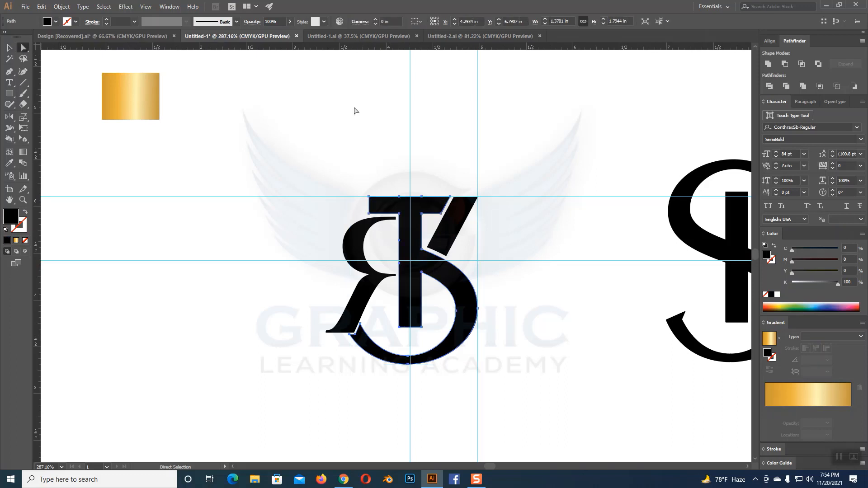
pyautogui.click(355, 111)
pyautogui.click(371, 207)
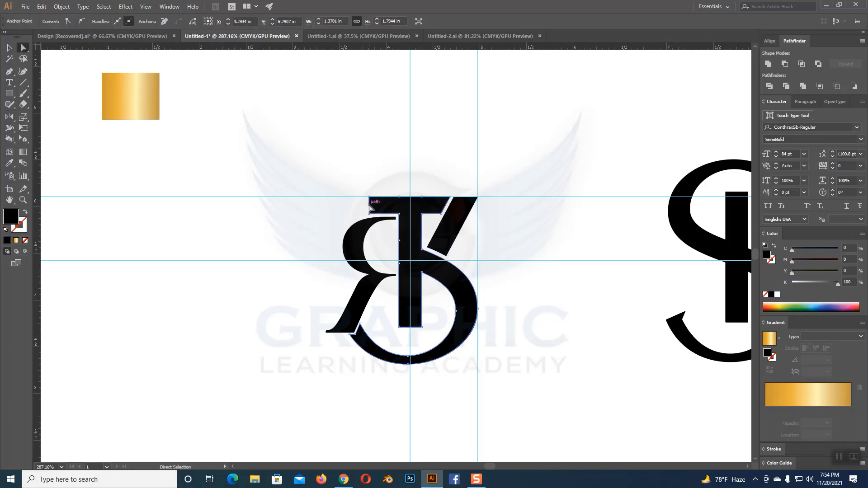
pyautogui.moveTo(370, 207); pyautogui.dragTo(342, 206)
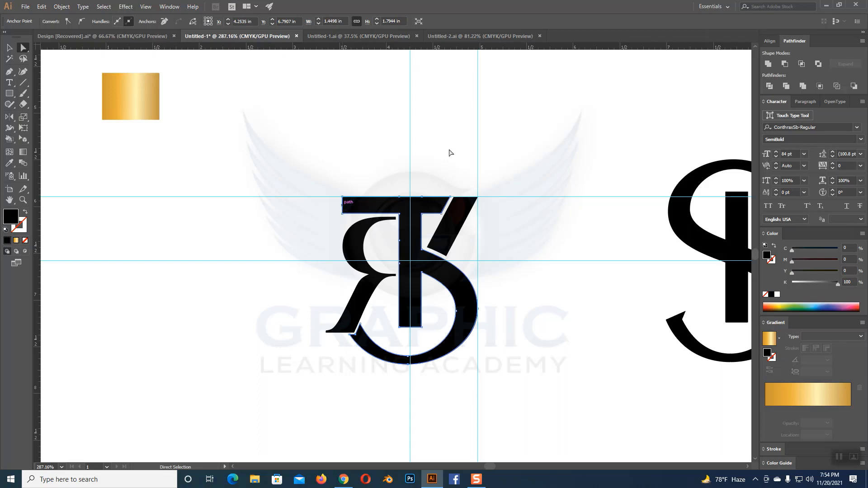
pyautogui.click(496, 142)
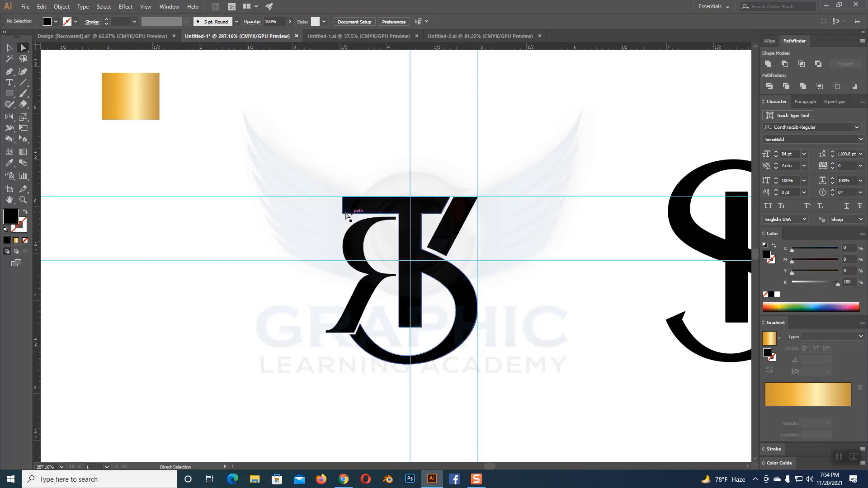
# - Pull the T crossbar's left end back inward by about 0.06 in and deselect the shape
pyautogui.click(344, 207)
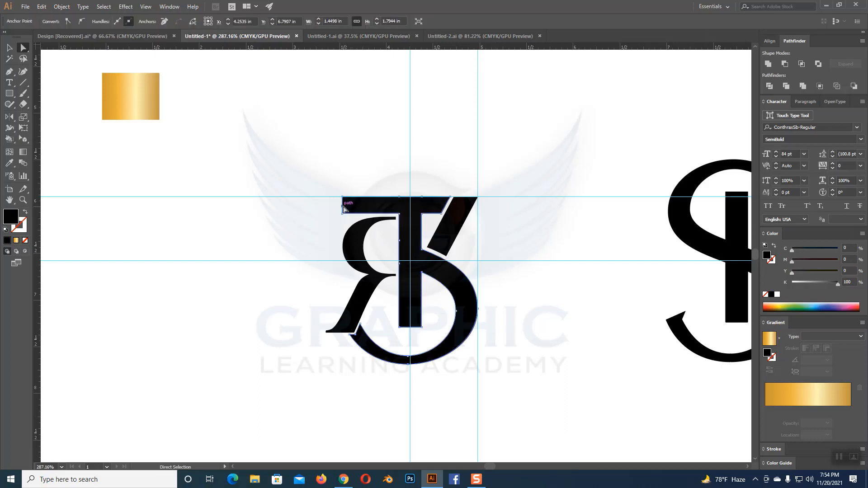
pyautogui.moveTo(343, 206); pyautogui.dragTo(348, 208)
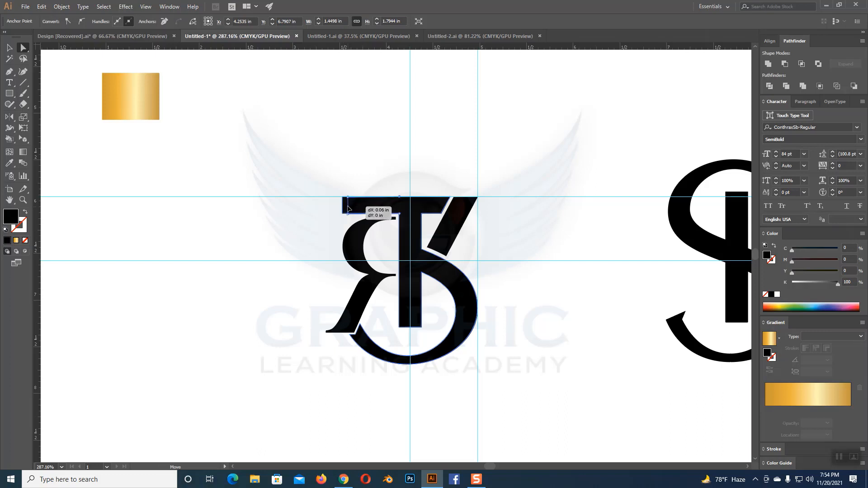
pyautogui.moveTo(347, 208); pyautogui.dragTo(347, 208)
pyautogui.click(9, 48)
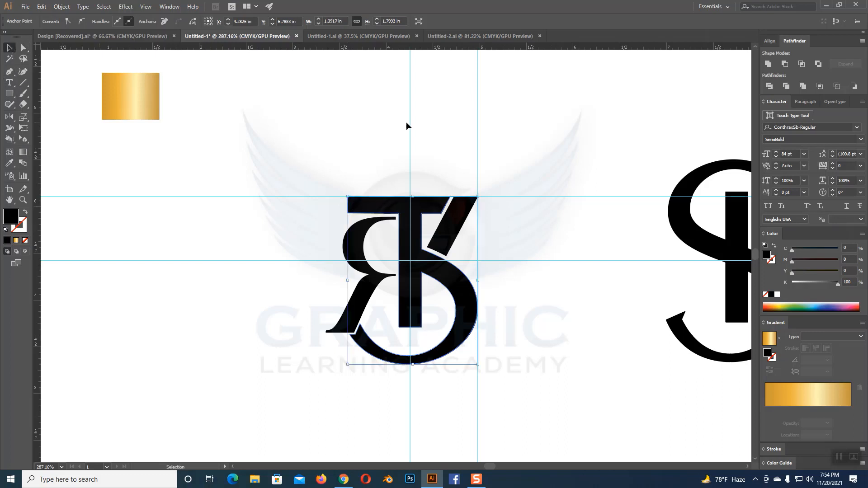
pyautogui.click(405, 126)
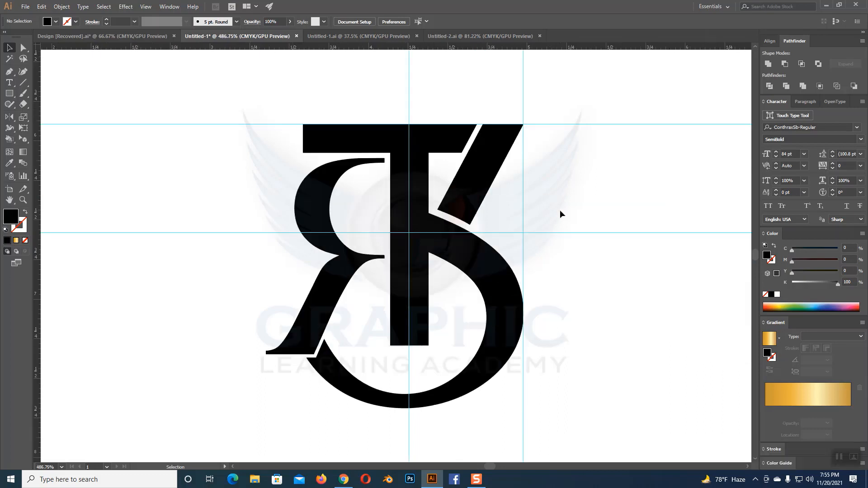
# - Fill all the monogram shapes with the gold linear gradient sampled from the gold rectangle using the Eyedropper
pyautogui.scroll(3, 560, 214)
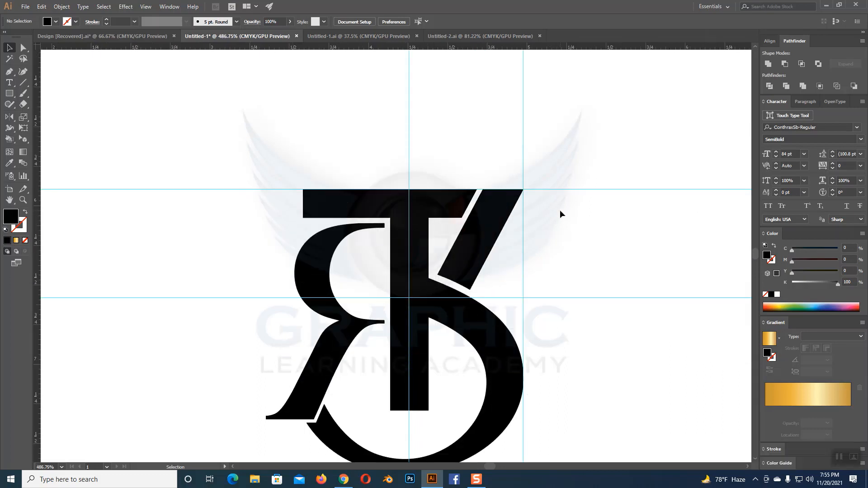
pyautogui.click(23, 199)
pyautogui.moveTo(378, 305); pyautogui.dragTo(319, 248)
pyautogui.press('v')
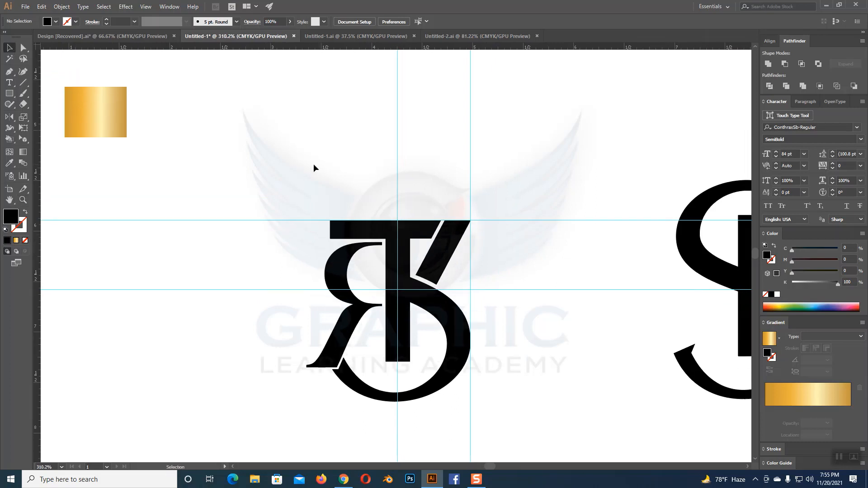
pyautogui.scroll(-2, 313, 165)
pyautogui.moveTo(306, 159); pyautogui.dragTo(542, 414)
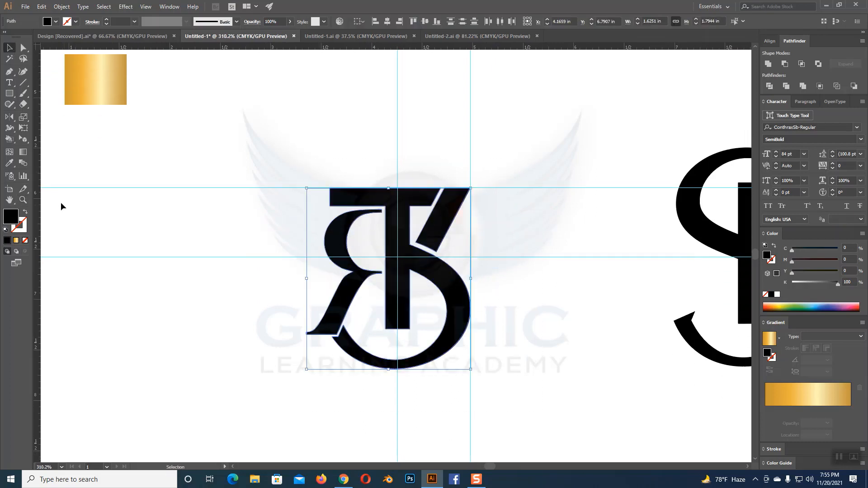
pyautogui.click(10, 164)
pyautogui.click(101, 73)
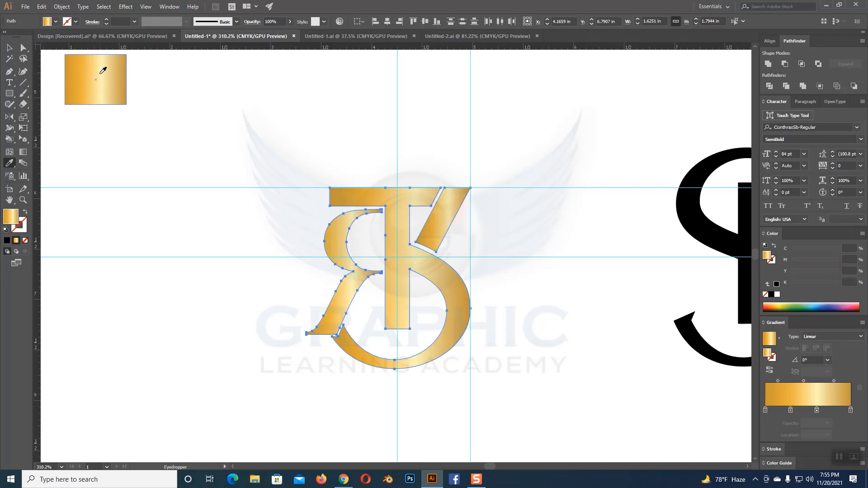
pyautogui.click(10, 48)
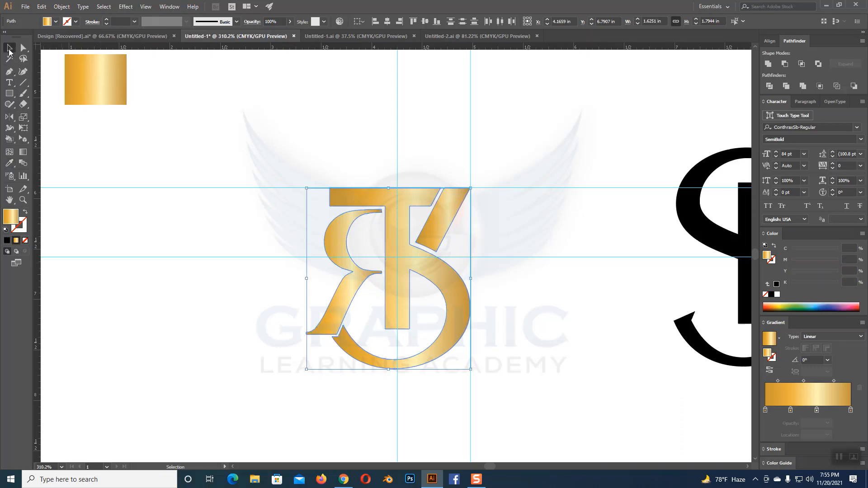
# - Redirect the gold gradient diagonally across all letters, from lower left to upper right, at about 39.7°
pyautogui.click(23, 152)
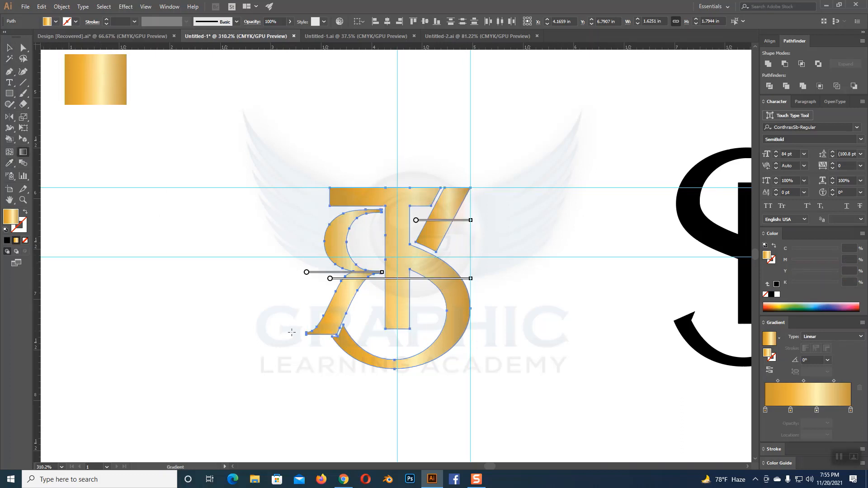
pyautogui.moveTo(292, 332); pyautogui.dragTo(475, 182)
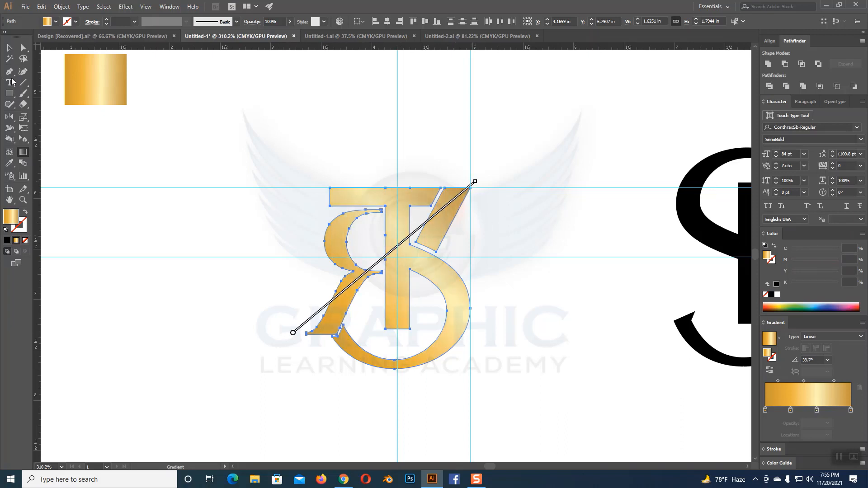
pyautogui.click(9, 48)
pyautogui.click(373, 112)
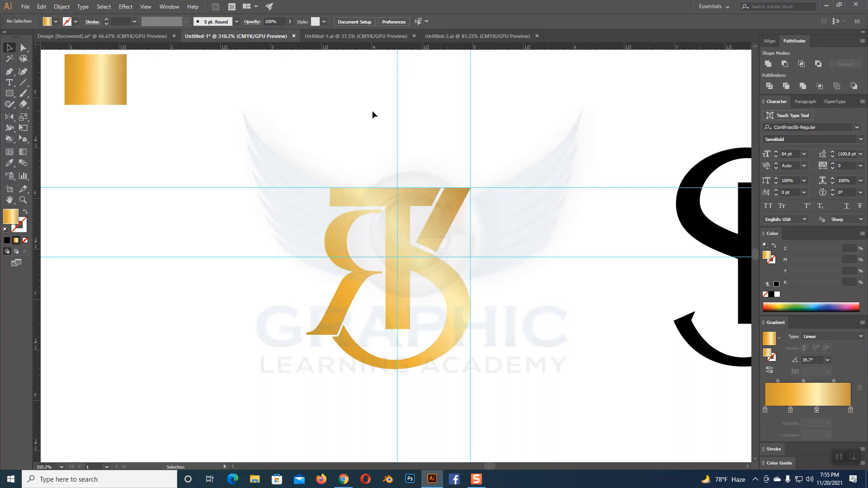
# - Unite all the monogram shapes and redraw the gold gradient across them, trying several directions and ending at about 31°
pyautogui.moveTo(307, 166); pyautogui.dragTo(509, 399)
pyautogui.click(769, 63)
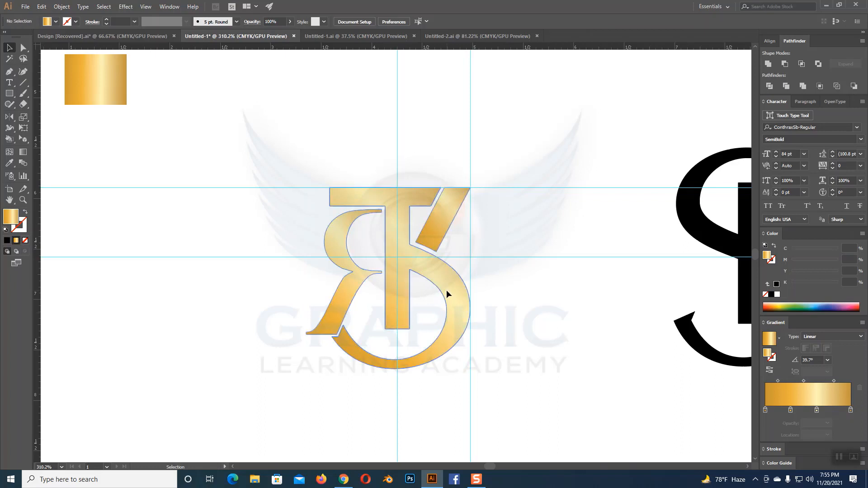
pyautogui.click(23, 152)
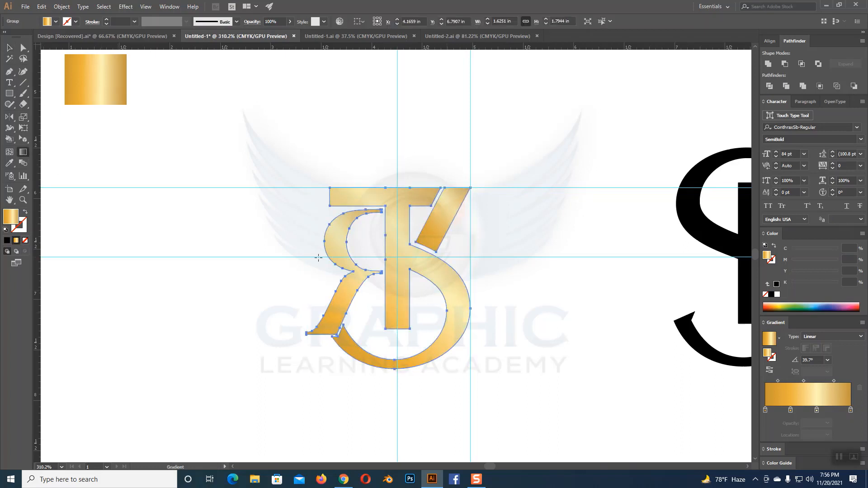
pyautogui.moveTo(366, 257); pyautogui.dragTo(465, 258)
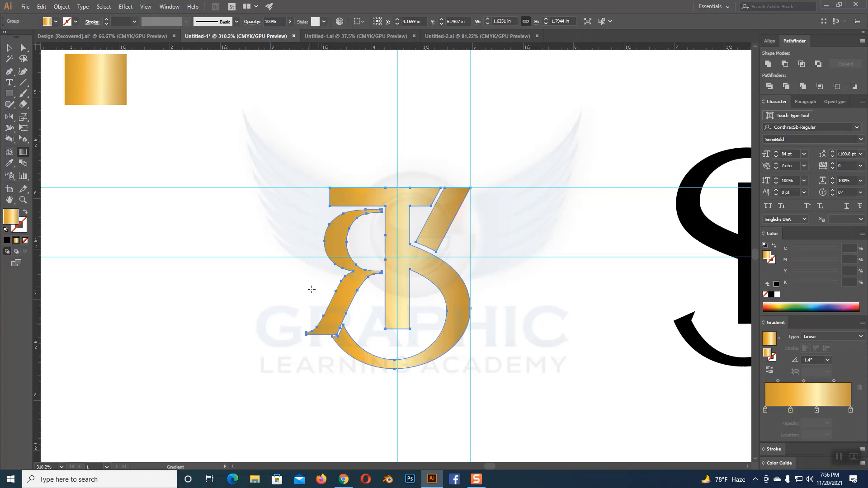
pyautogui.moveTo(290, 273)
pyautogui.mouseDown()
pyautogui.moveTo(398, 238)
pyautogui.moveTo(495, 188)
pyautogui.mouseUp()
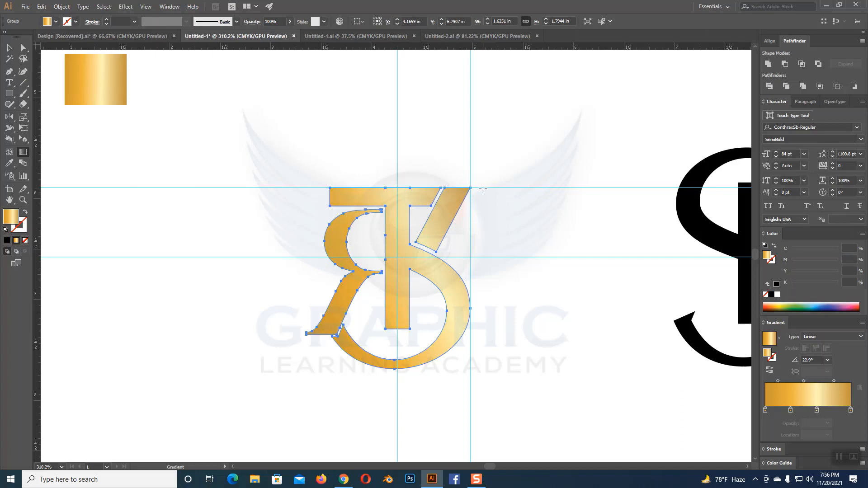
pyautogui.moveTo(483, 188)
pyautogui.mouseDown()
pyautogui.moveTo(278, 310)
pyautogui.moveTo(490, 187)
pyautogui.mouseUp()
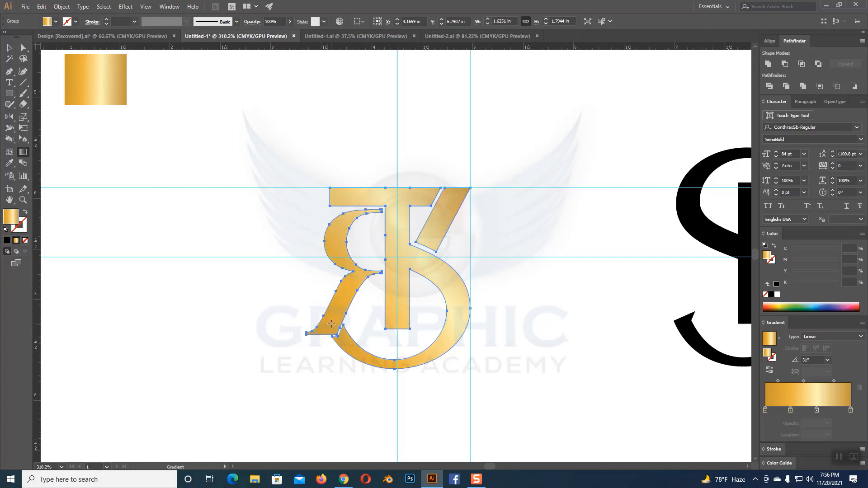
# - Add a gradient stop at about 10.62% and recolour the first stop with pale gold sampled from the gold rectangle
pyautogui.click(774, 411)
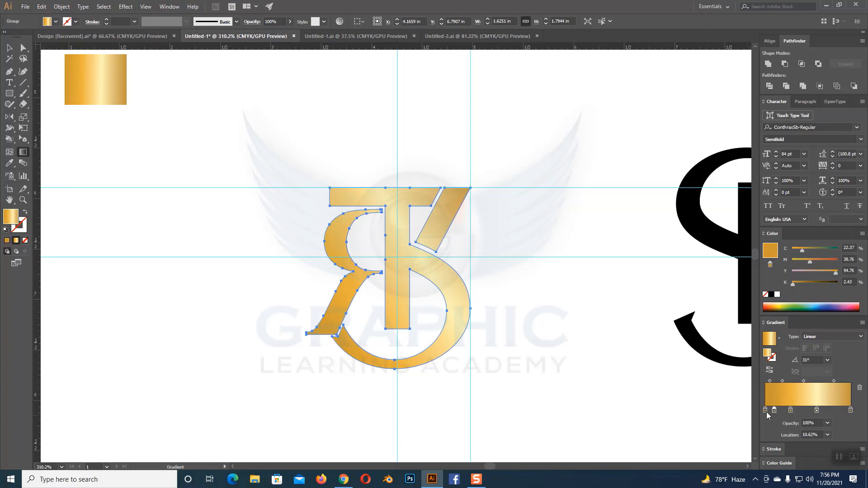
pyautogui.doubleClick(765, 412)
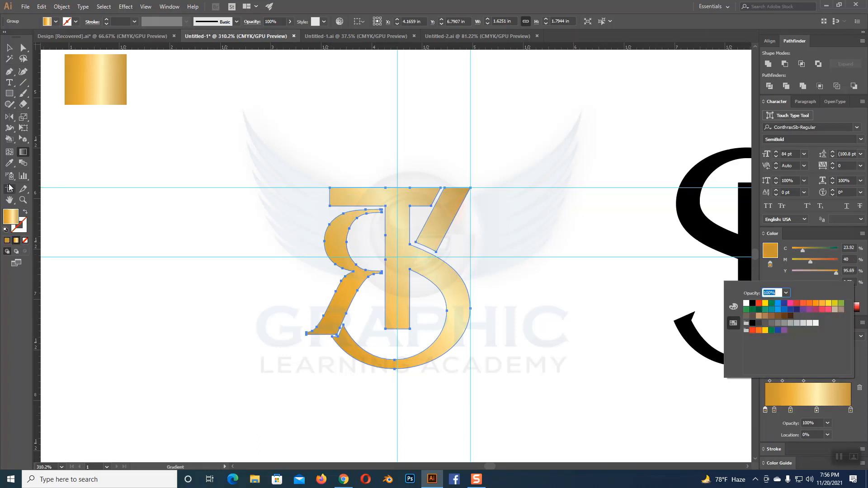
pyautogui.click(9, 165)
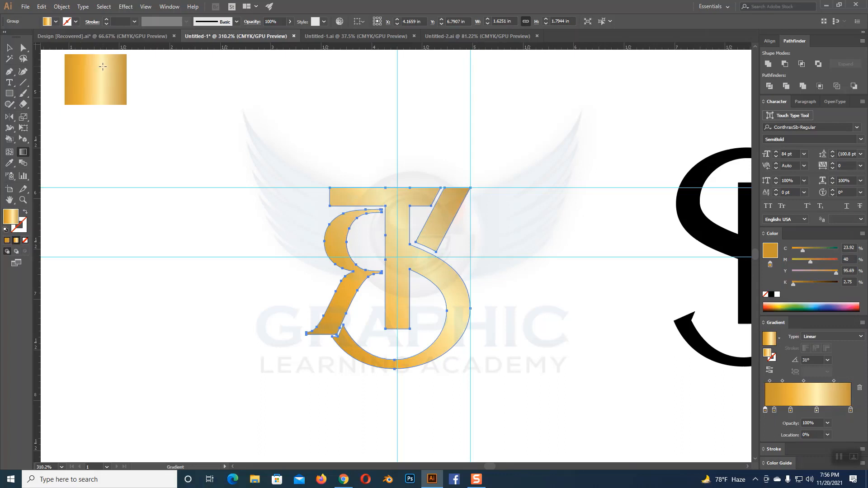
pyautogui.press('i')
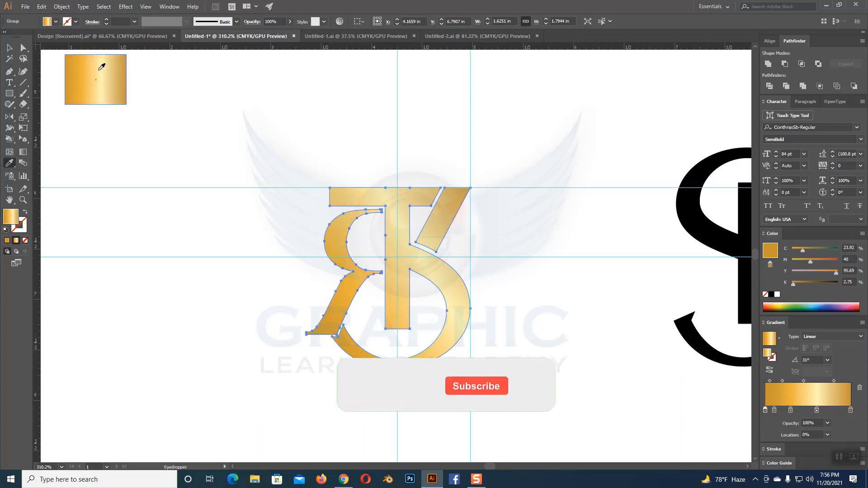
pyautogui.click(104, 66)
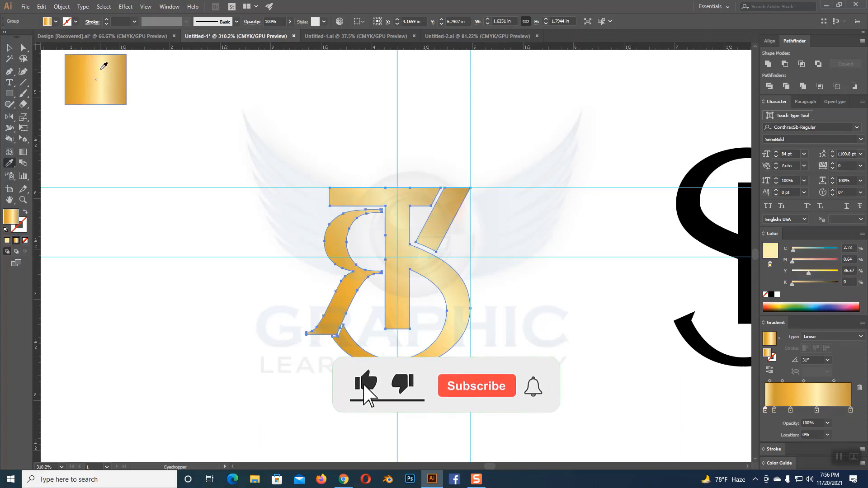
pyautogui.press('v')
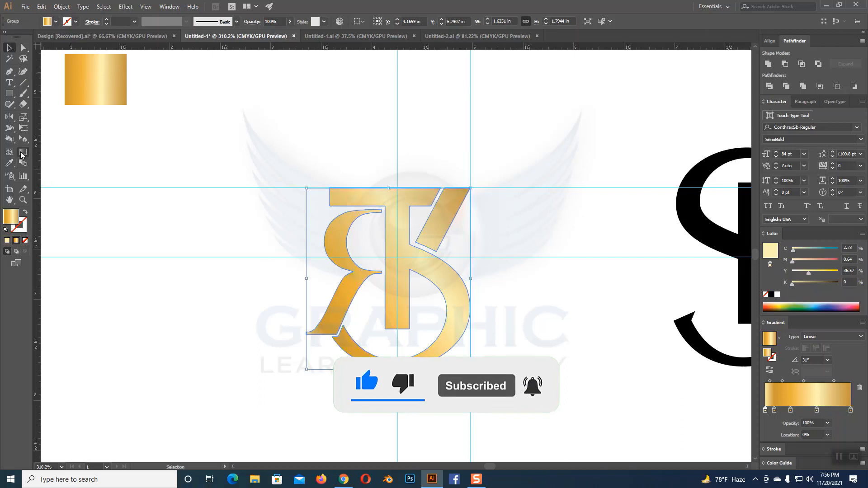
# - Redraw the edited gold gradient across the whole monogram at a shallower upward slant of about 19.8°
pyautogui.press('g')
pyautogui.moveTo(316, 291); pyautogui.dragTo(478, 203)
pyautogui.moveTo(302, 250); pyautogui.dragTo(493, 220)
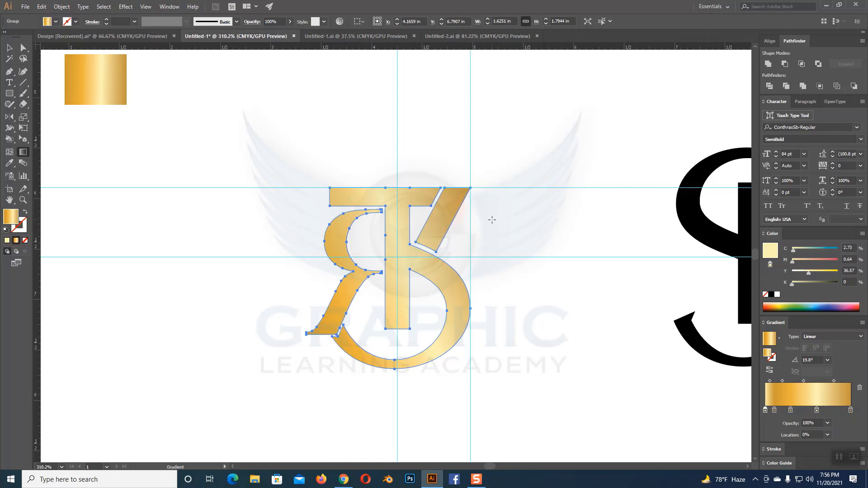
# - Outline the whole gold monogram with a 0.5 pt grey stroke at 64% black
pyautogui.click(9, 47)
pyautogui.click(155, 183)
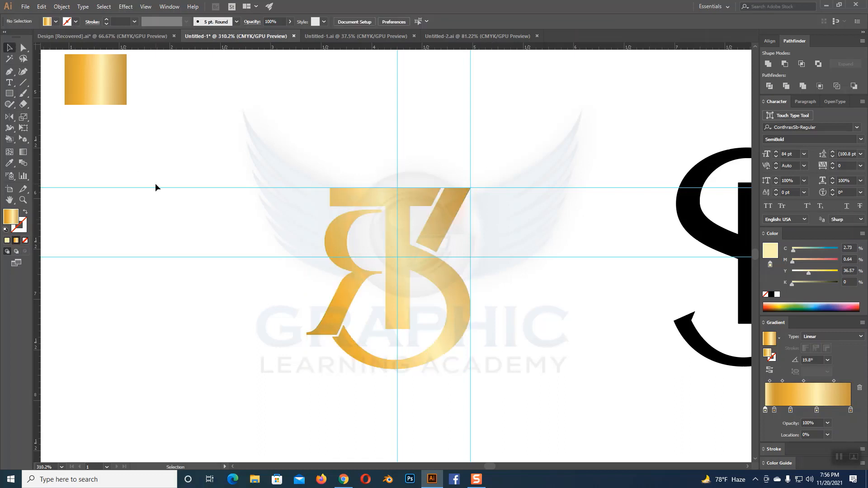
pyautogui.moveTo(283, 149); pyautogui.dragTo(560, 428)
pyautogui.click(584, 359)
pyautogui.moveTo(316, 176); pyautogui.dragTo(586, 408)
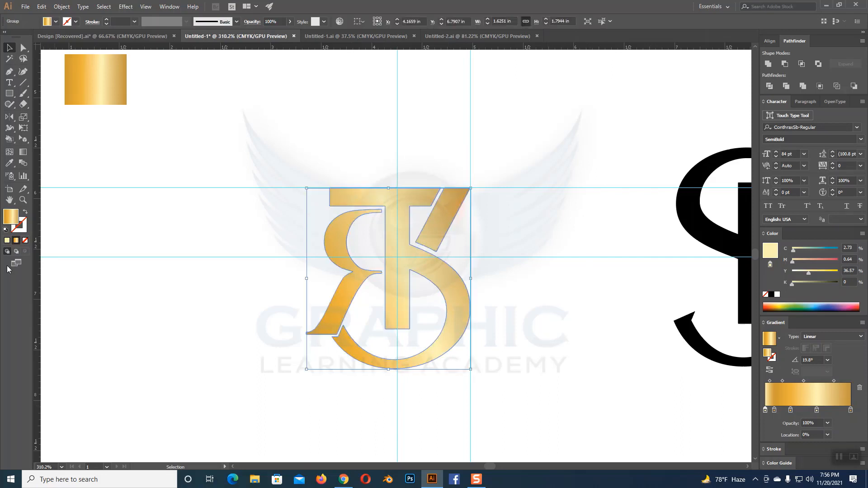
pyautogui.click(20, 228)
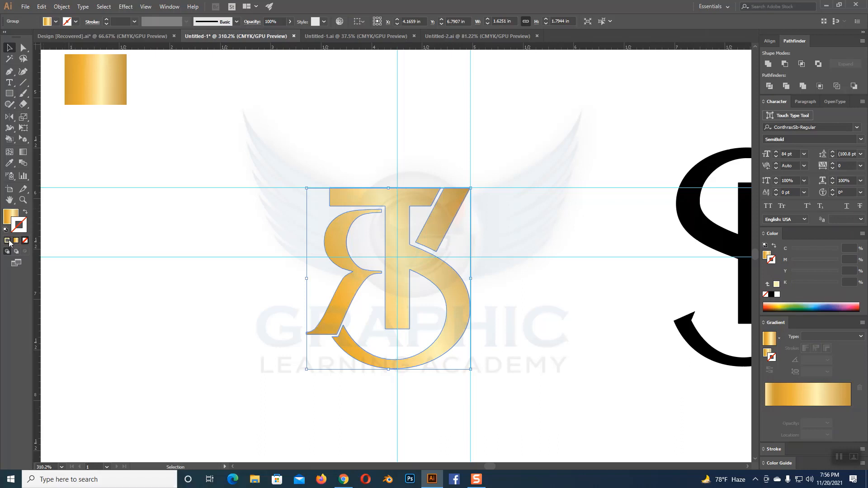
pyautogui.click(9, 243)
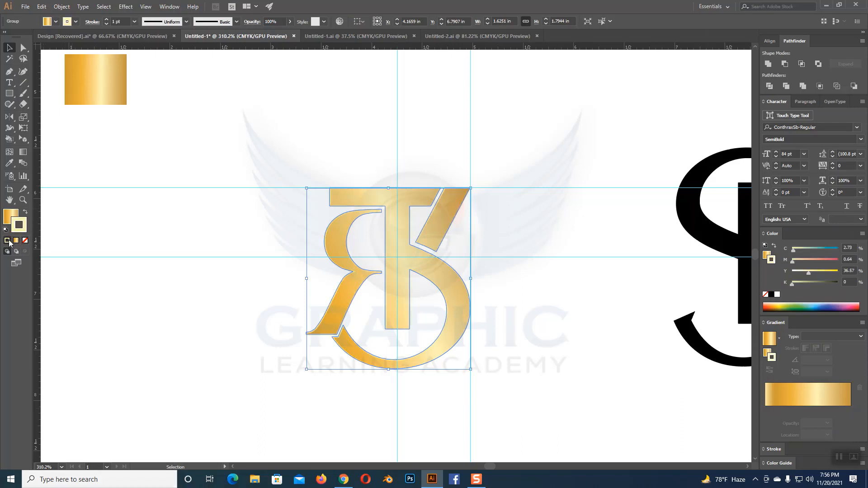
pyautogui.click(772, 296)
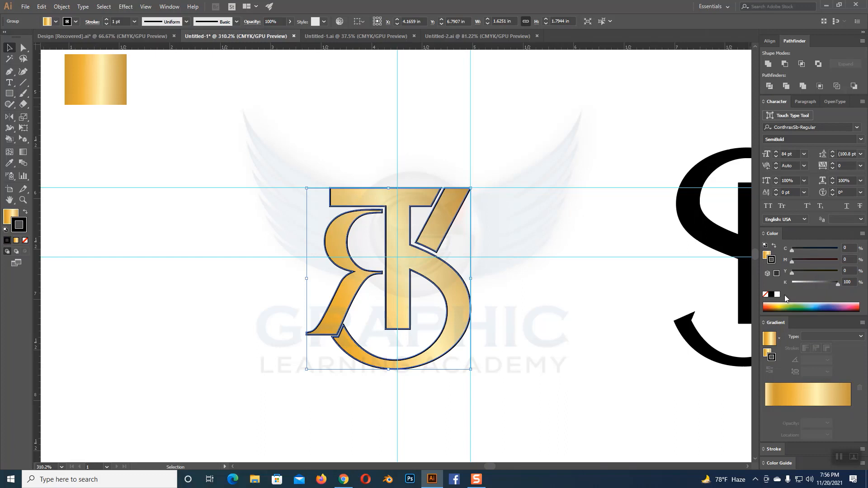
pyautogui.moveTo(836, 284); pyautogui.dragTo(819, 285)
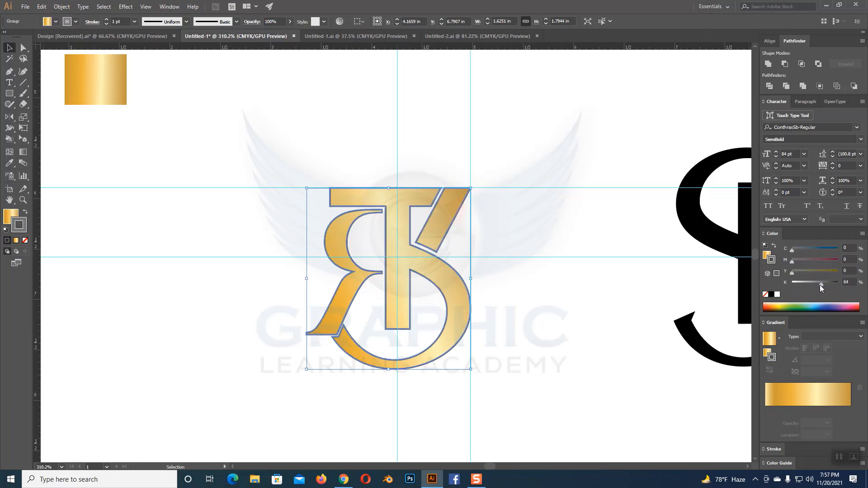
pyautogui.click(134, 22)
pyautogui.click(141, 41)
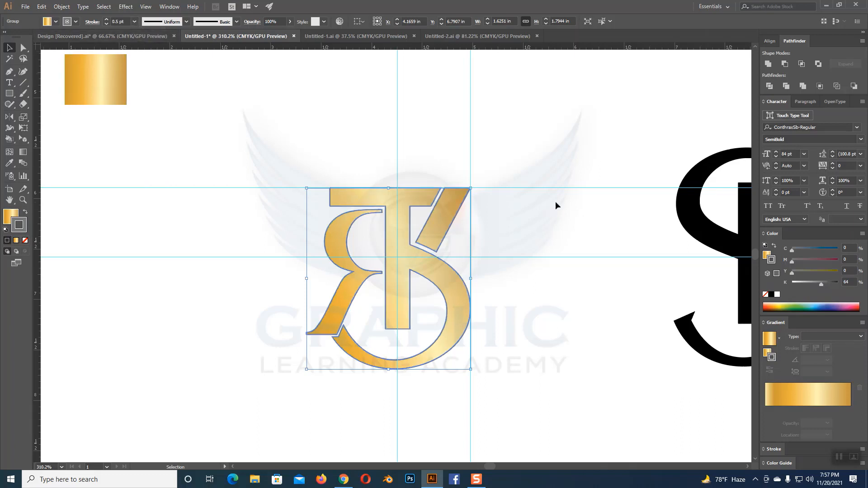
pyautogui.click(560, 214)
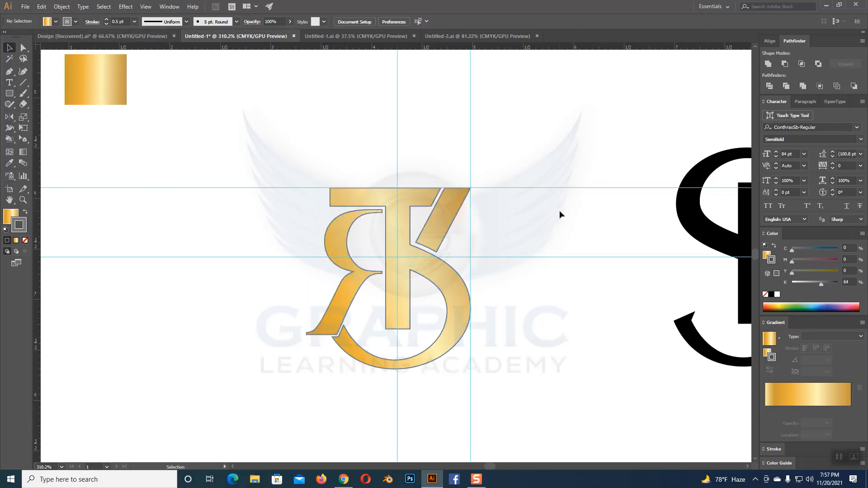
# - Move the TSRK LOGO text from the upper part of the artboard to just below the gold monogram
pyautogui.scroll(-2, 560, 211)
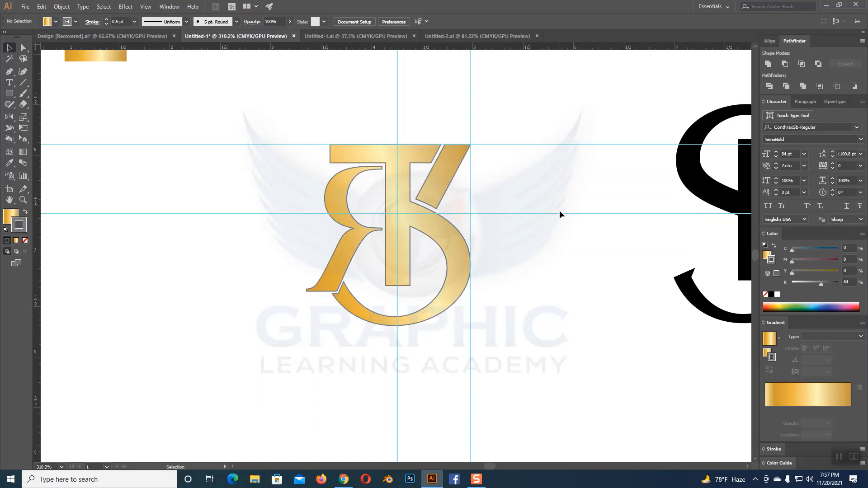
pyautogui.press('-')
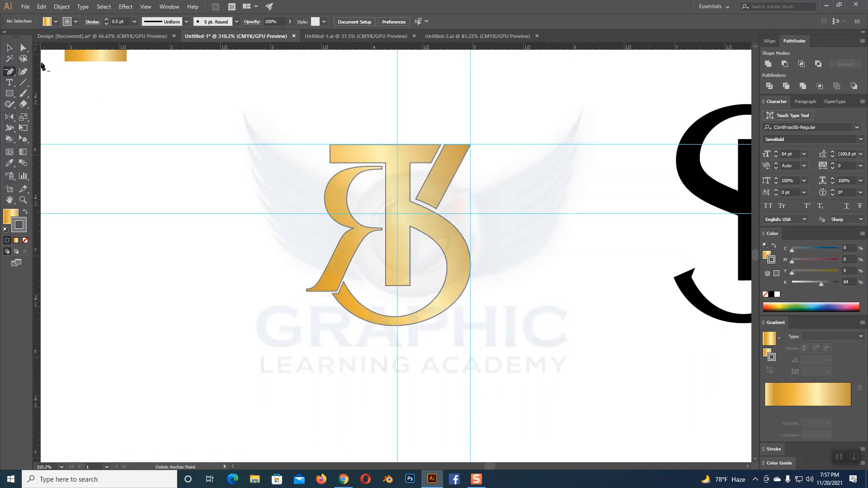
pyautogui.click(7, 48)
pyautogui.scroll(3, 549, 170)
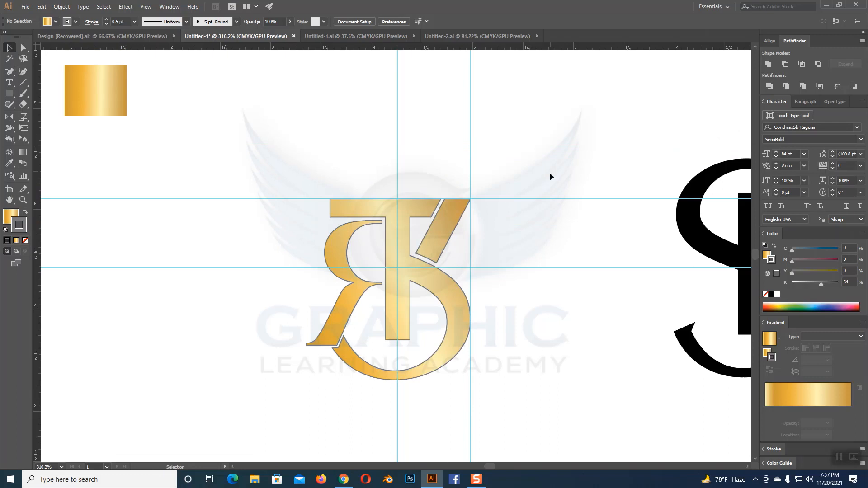
pyautogui.click(21, 202)
pyautogui.moveTo(482, 326); pyautogui.dragTo(376, 240)
pyautogui.click(9, 47)
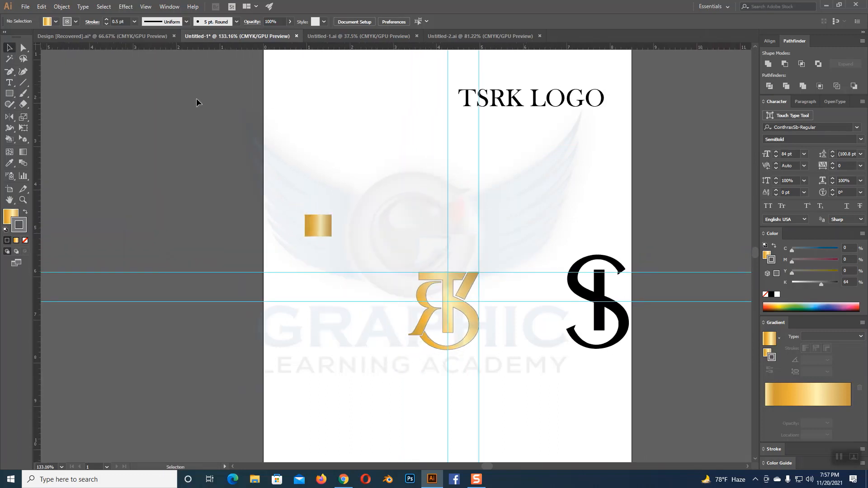
pyautogui.moveTo(496, 106); pyautogui.dragTo(415, 375)
pyautogui.scroll(-1, 416, 375)
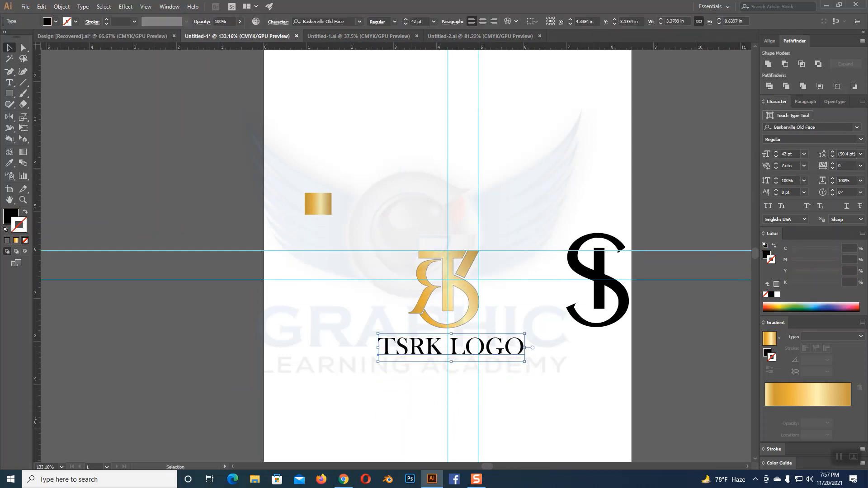
# - Enlarge the TSRK LOGO text to 59 pt and centre it on the vertical guide beneath the monogram
pyautogui.click(22, 199)
pyautogui.moveTo(477, 309); pyautogui.dragTo(601, 341)
pyautogui.scroll(-5, 608, 339)
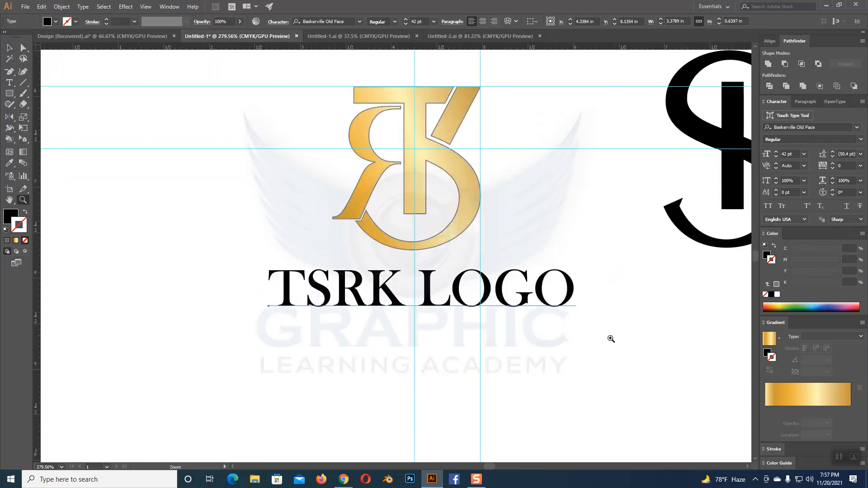
pyautogui.press('v')
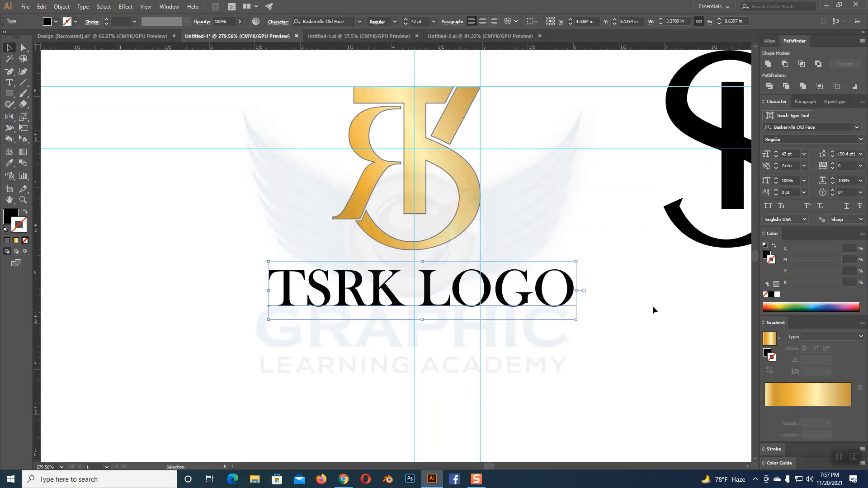
pyautogui.click(775, 155)
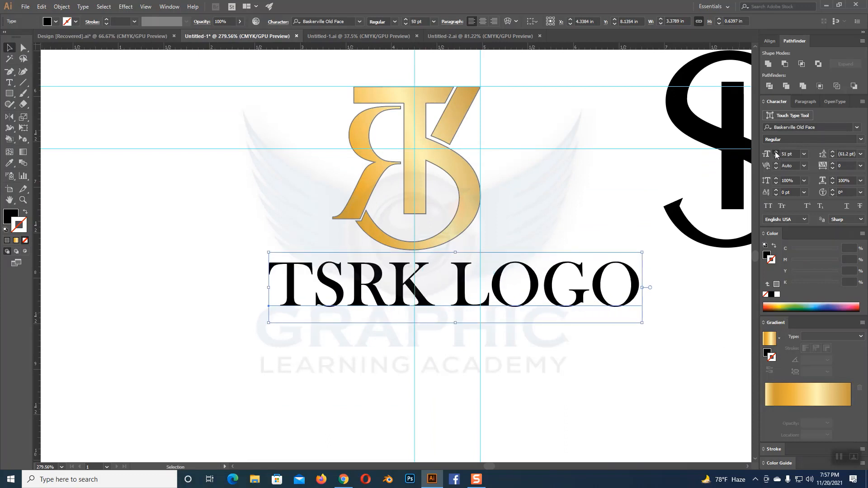
pyautogui.moveTo(575, 291); pyautogui.dragTo(511, 302)
pyautogui.press('Left')
pyautogui.press('Left')
pyautogui.press('Left')
pyautogui.press('Left')
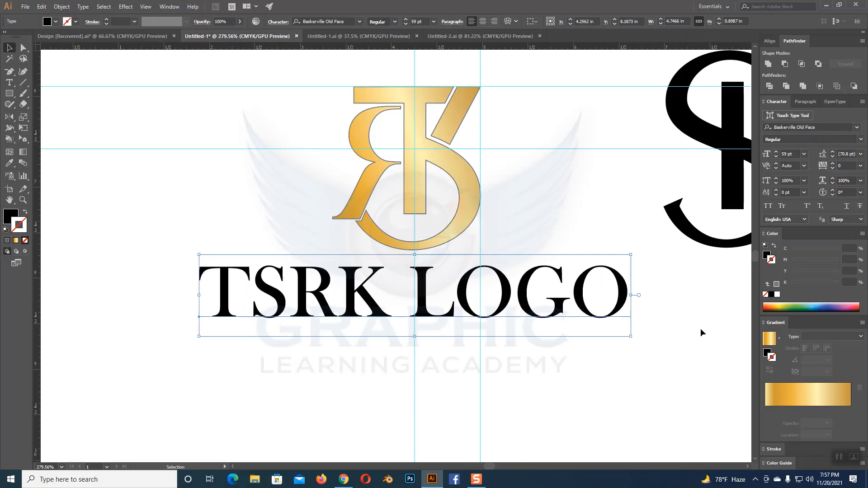
# - Try several fonts on the TSRK LOGO text and set it in Tamba Sans Demo Bold with a 93% vertical scale
pyautogui.click(516, 252)
pyautogui.click(456, 320)
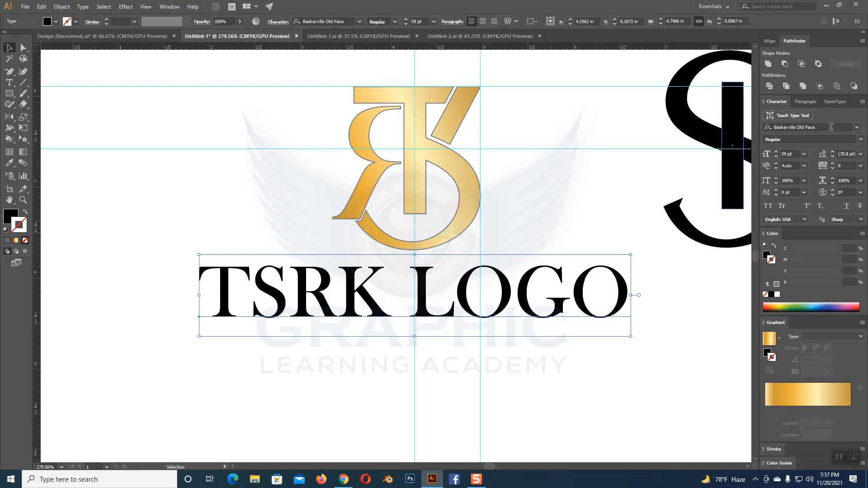
pyautogui.scroll(-2, 831, 127)
pyautogui.scroll(-4, 831, 127)
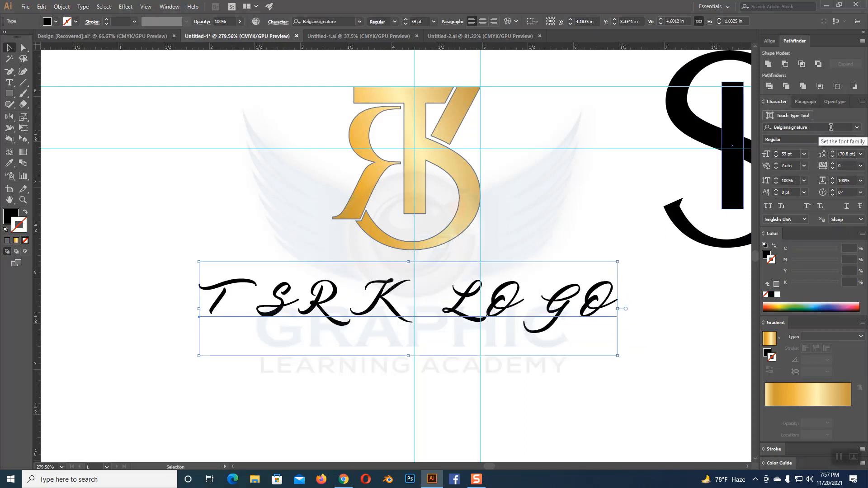
pyautogui.scroll(-3, 831, 127)
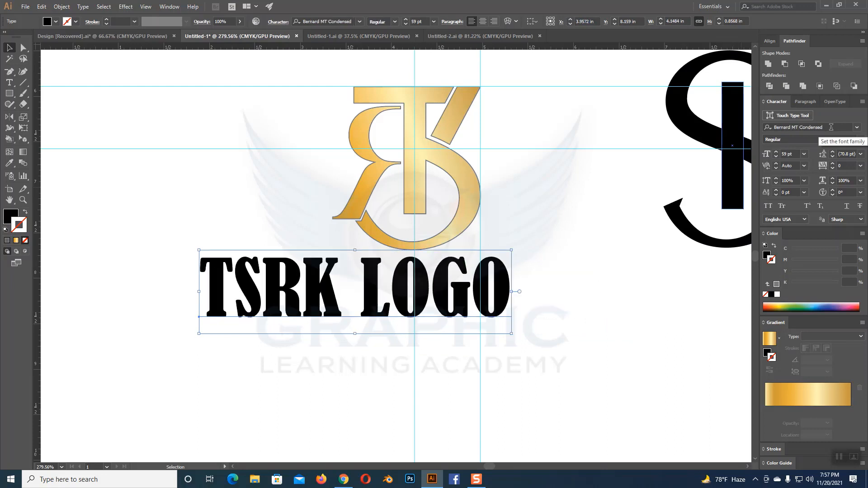
pyautogui.scroll(1, 831, 127)
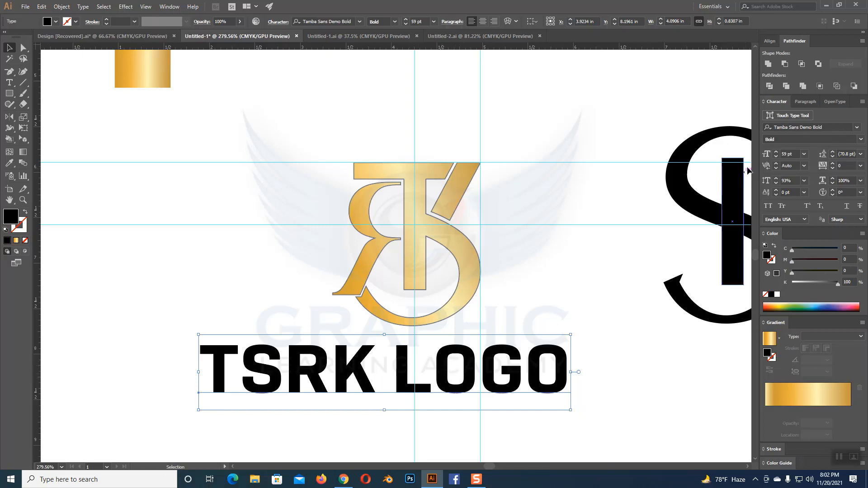
# - Increase the TSRK LOGO text size to 72 pt and centre it again under the monogram with a small gap
pyautogui.click(776, 152)
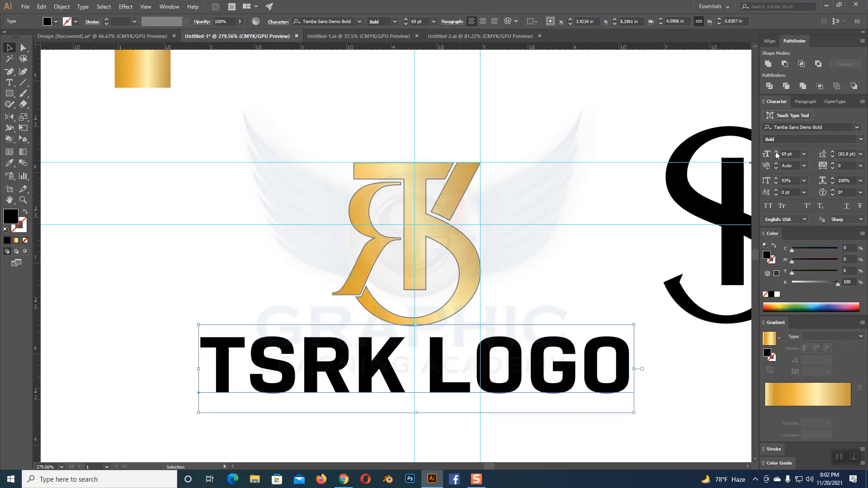
pyautogui.click(776, 152)
pyautogui.click(776, 154)
pyautogui.click(775, 153)
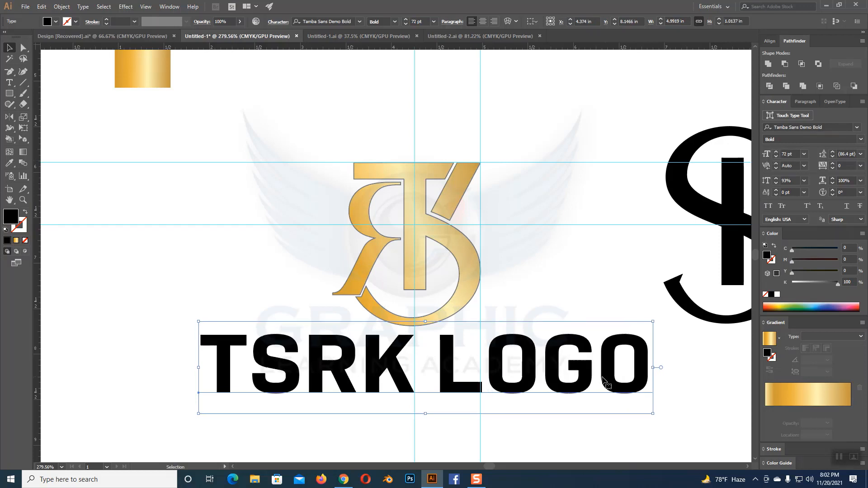
pyautogui.moveTo(529, 387); pyautogui.dragTo(519, 393)
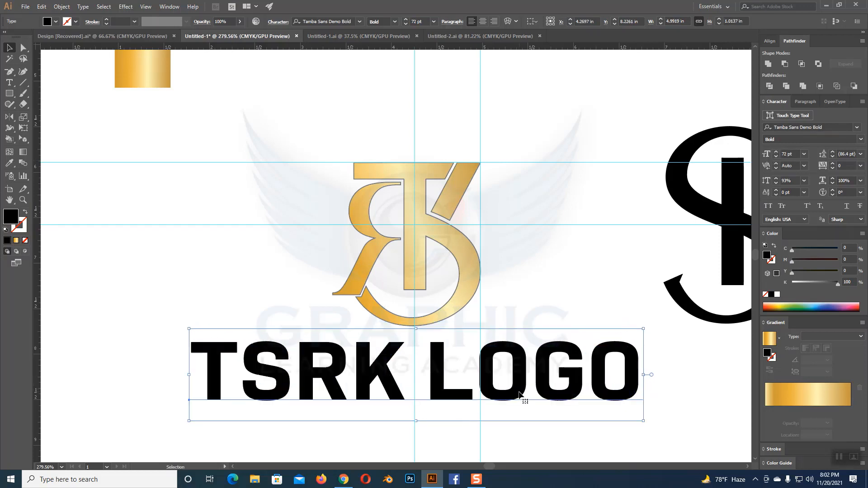
pyautogui.press('Left')
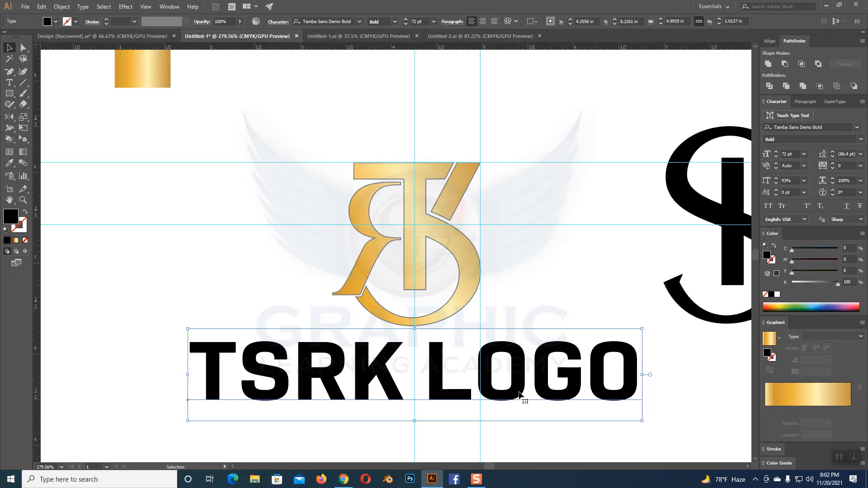
# - Set the TSRK LOGO text's tracking to 13 and nudge it back to centre on the vertical guide
pyautogui.click(833, 164)
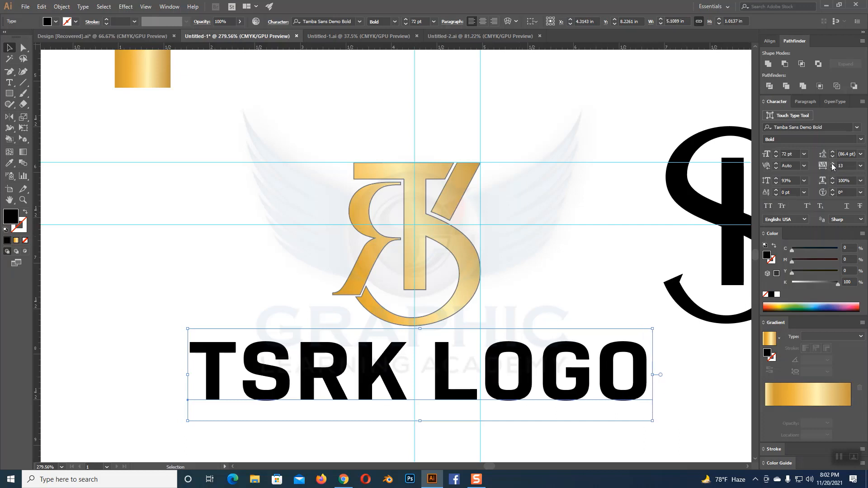
pyautogui.press('Left')
pyautogui.press('Left')
pyautogui.press('Left')
pyautogui.press('Left')
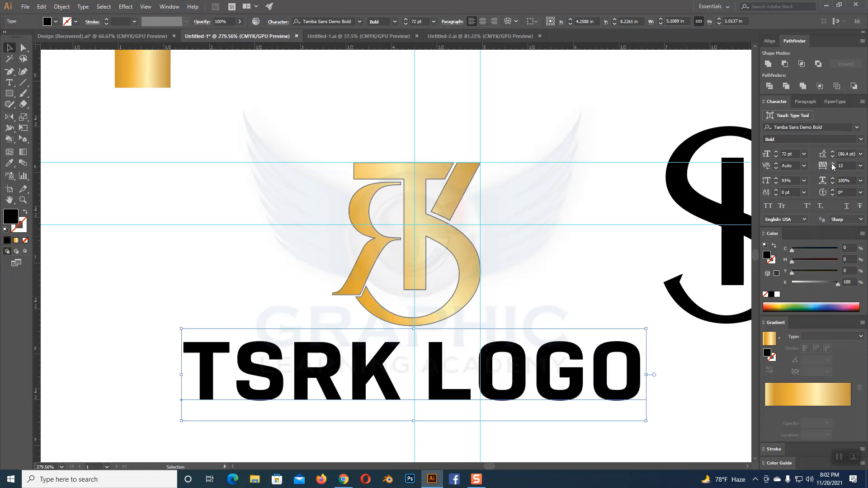
pyautogui.press('Right')
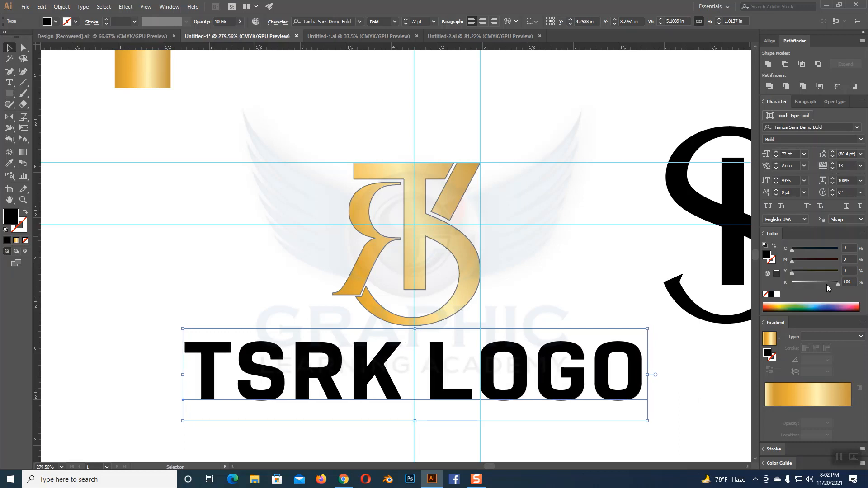
# - Recolour the TSRK LOGO text dark grey at 75% black and deselect it
pyautogui.moveTo(839, 284); pyautogui.dragTo(827, 285)
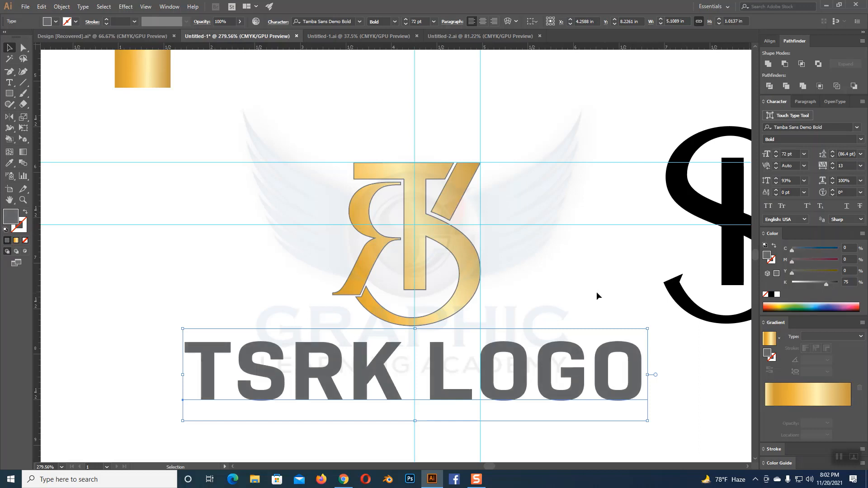
pyautogui.click(568, 291)
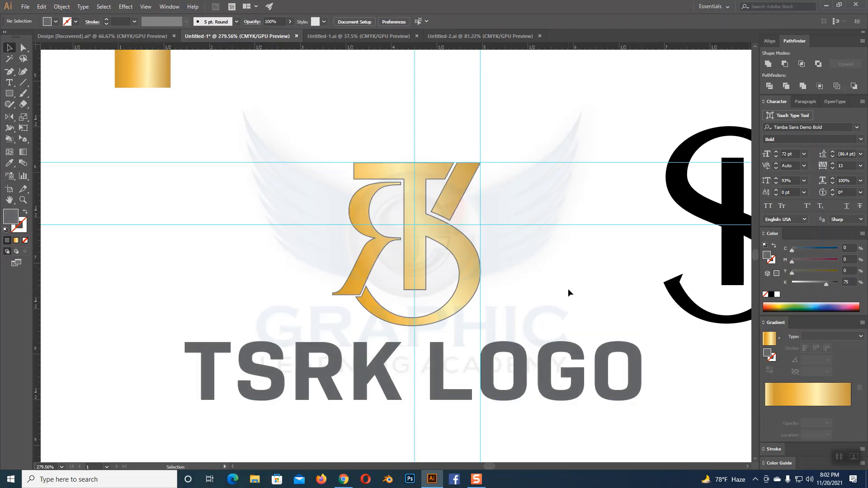